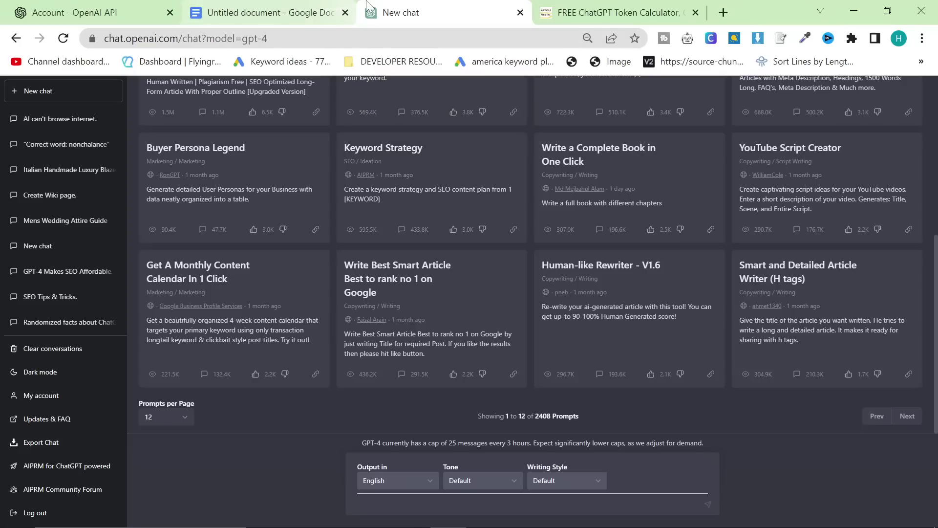
# Glance at the API usage page, then keep GPT-4 as the chat model in the prompt library
pyautogui.scroll(5, 499, 278)
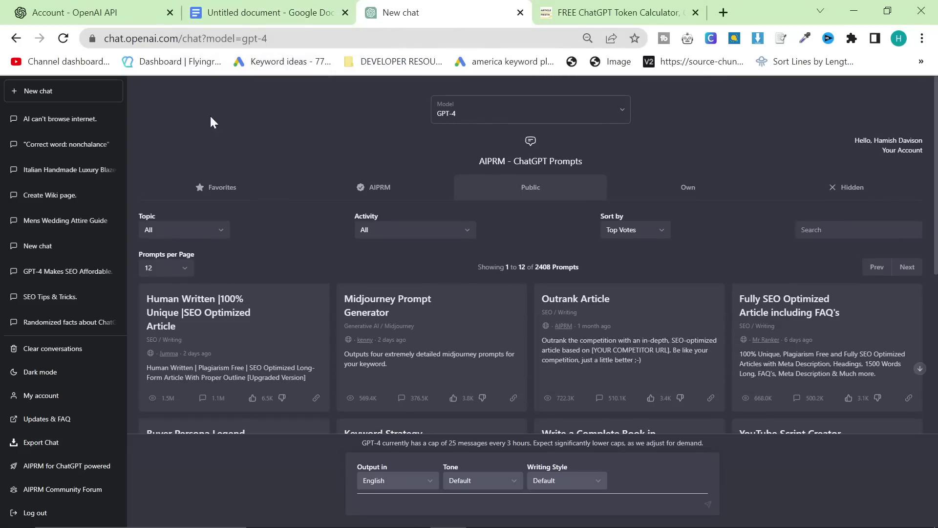
pyautogui.scroll(-5, 210, 115)
pyautogui.click(116, 14)
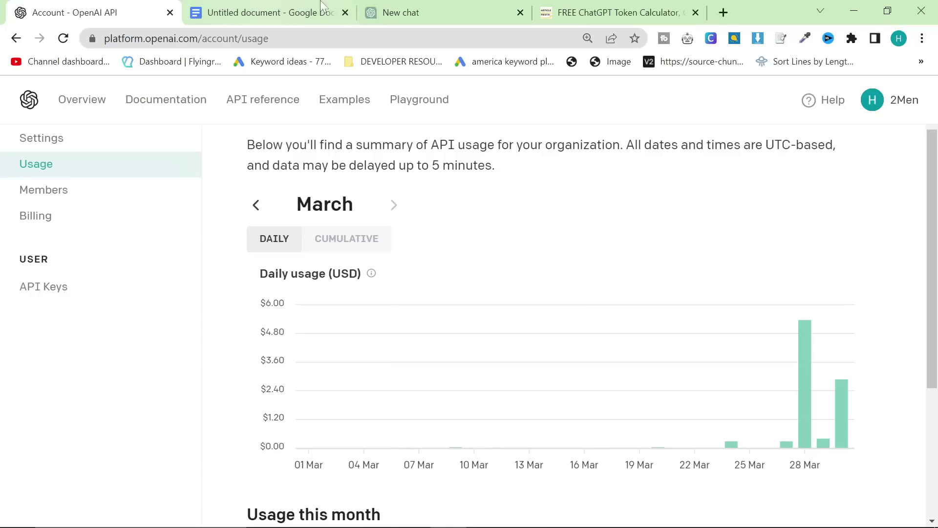
pyautogui.click(400, 13)
pyautogui.scroll(5, 519, 210)
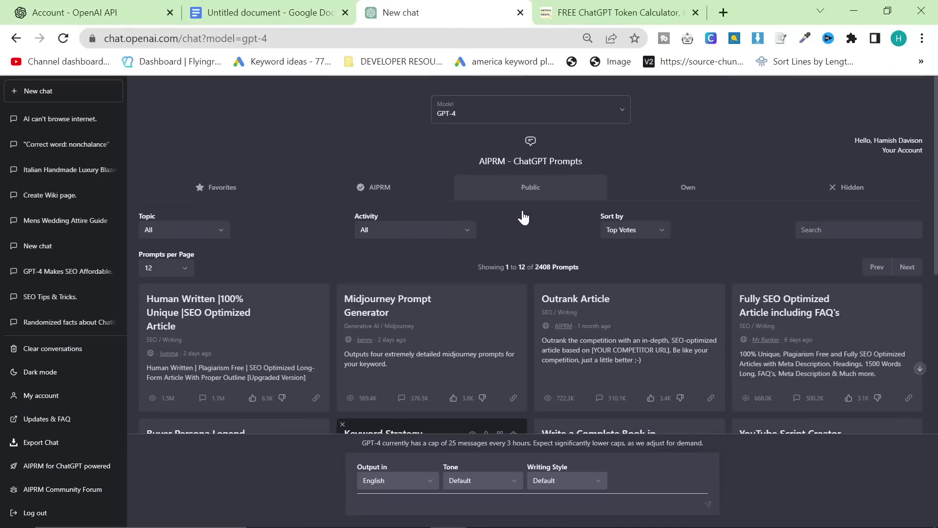
pyautogui.click(517, 120)
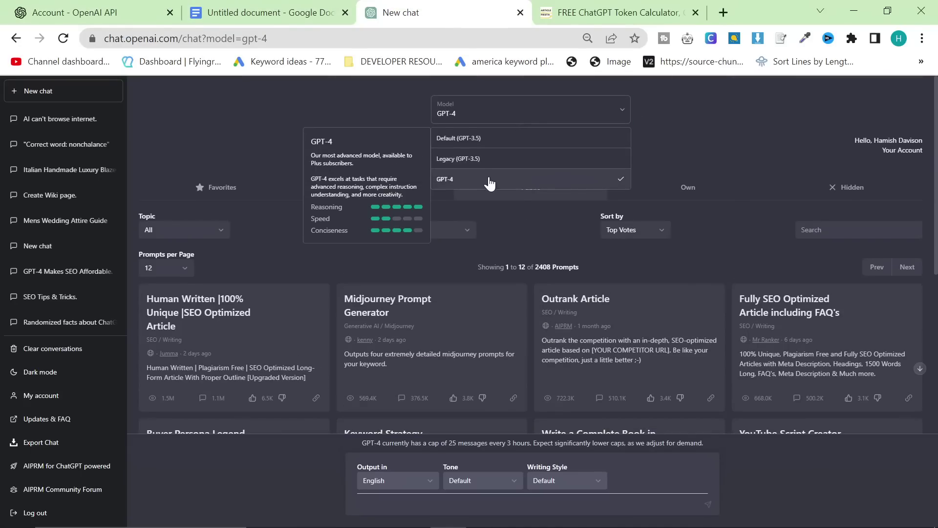
pyautogui.click(485, 180)
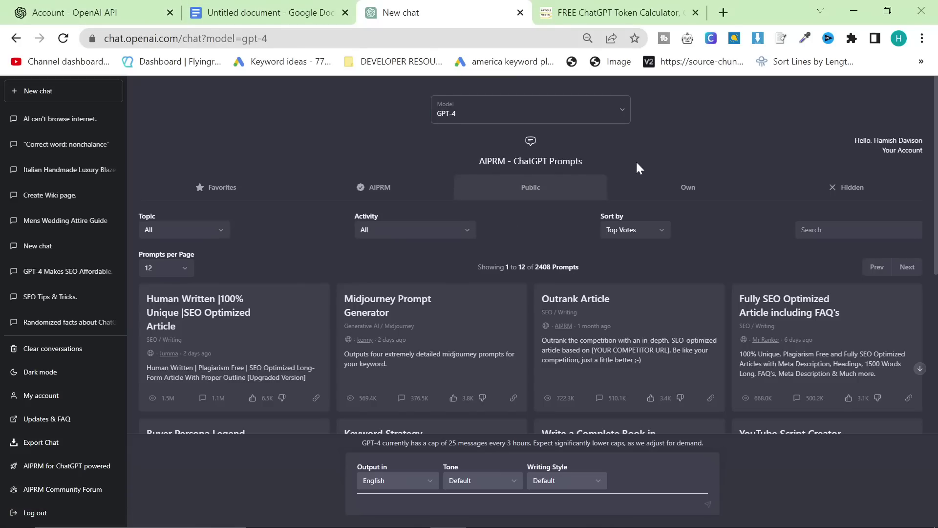
pyautogui.scroll(-4, 634, 164)
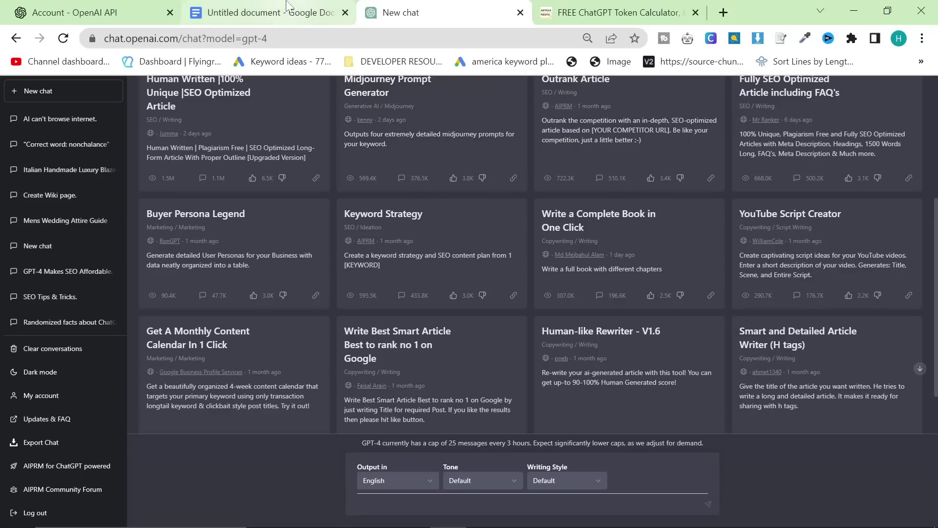
# Select the first prompt paragraph in Google Docs and confirm a word count of 97
pyautogui.click(264, 12)
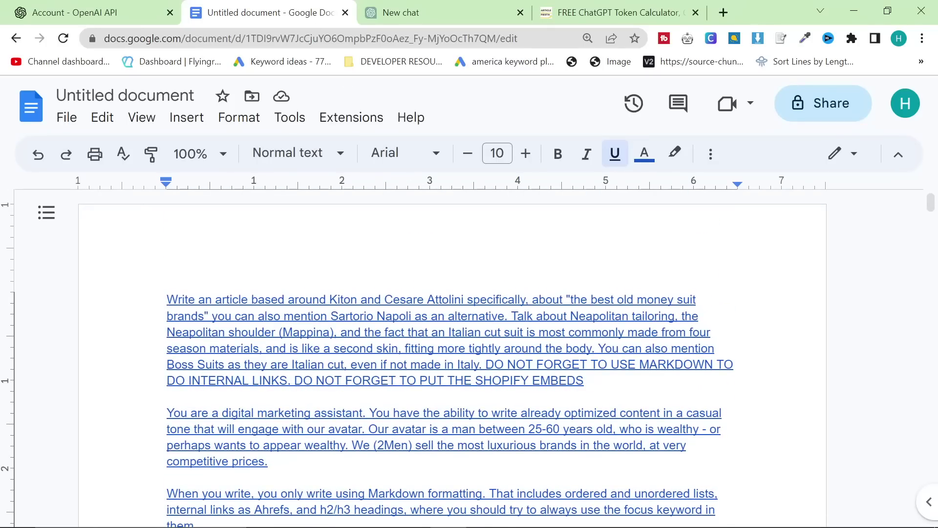
pyautogui.hotkey('ctrl', 'a')
pyautogui.click(418, 299)
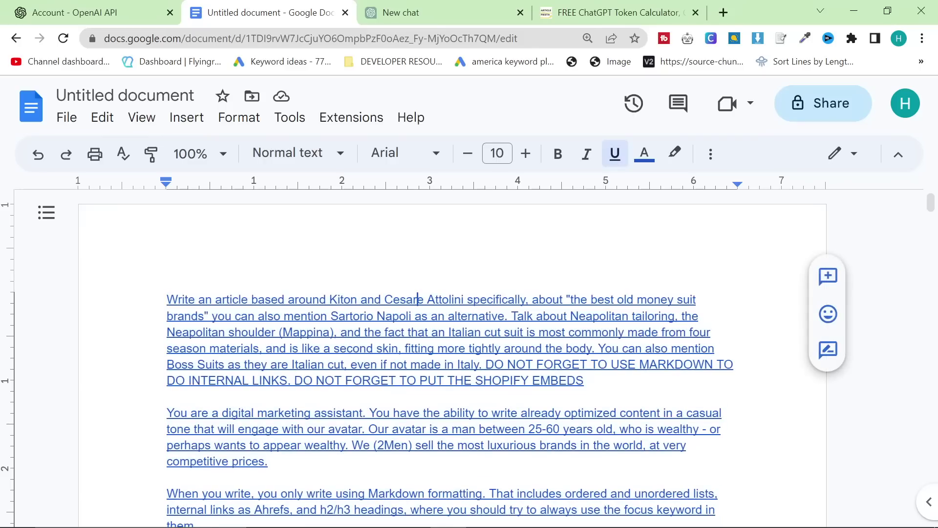
pyautogui.moveTo(583, 380); pyautogui.dragTo(166, 299)
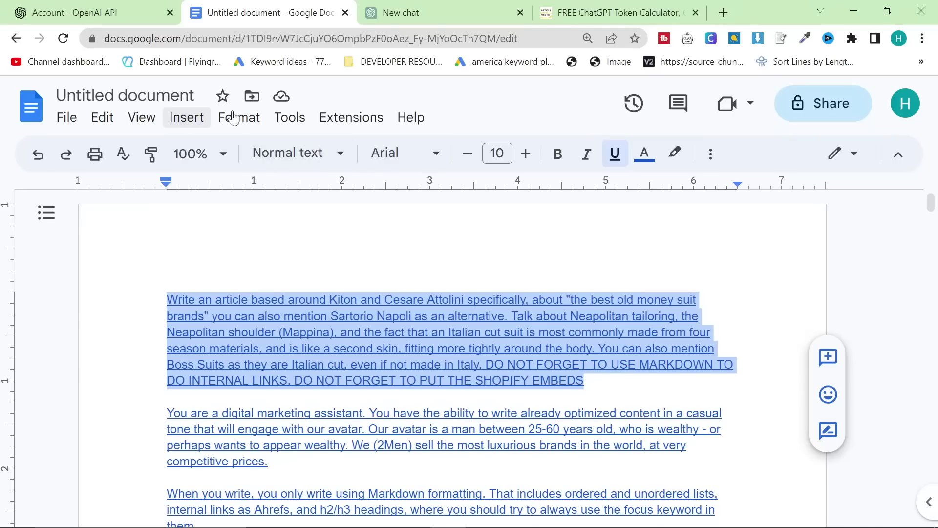
pyautogui.click(289, 118)
pyautogui.click(363, 179)
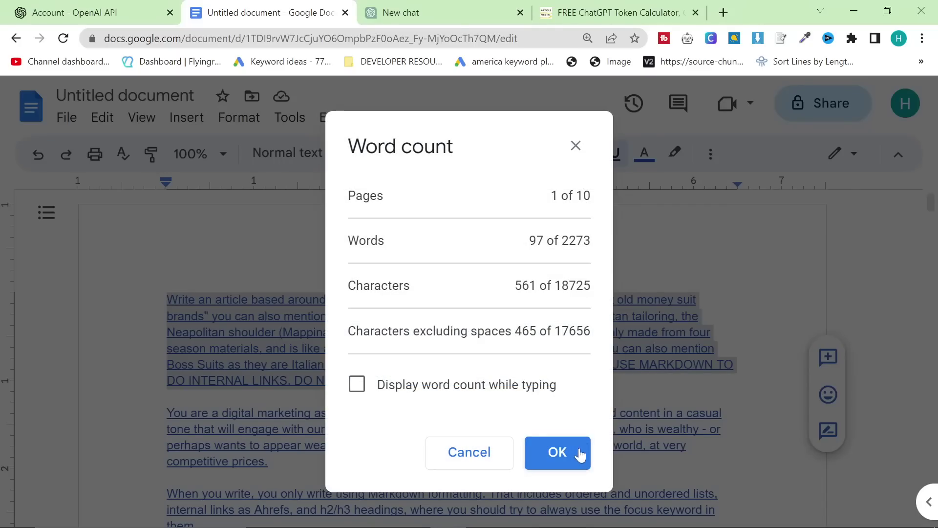
pyautogui.click(557, 453)
pyautogui.click(592, 299)
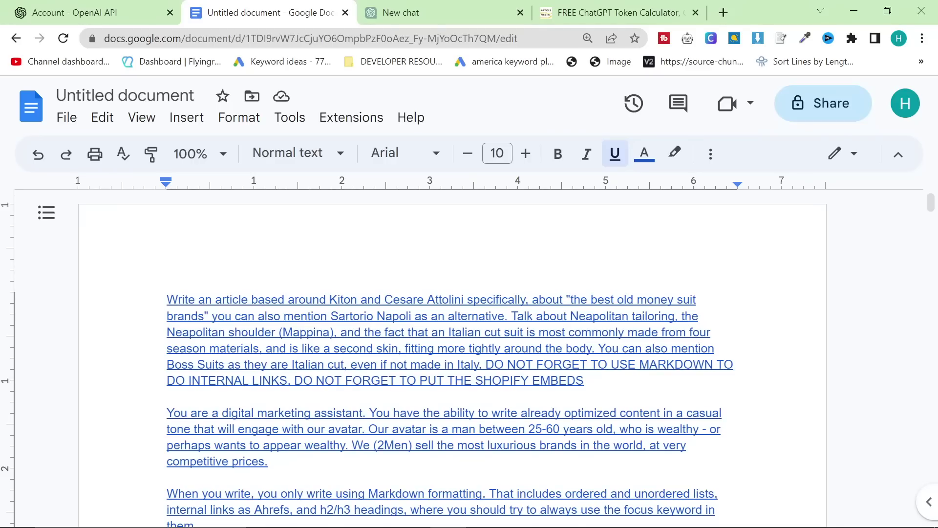
pyautogui.write('`')
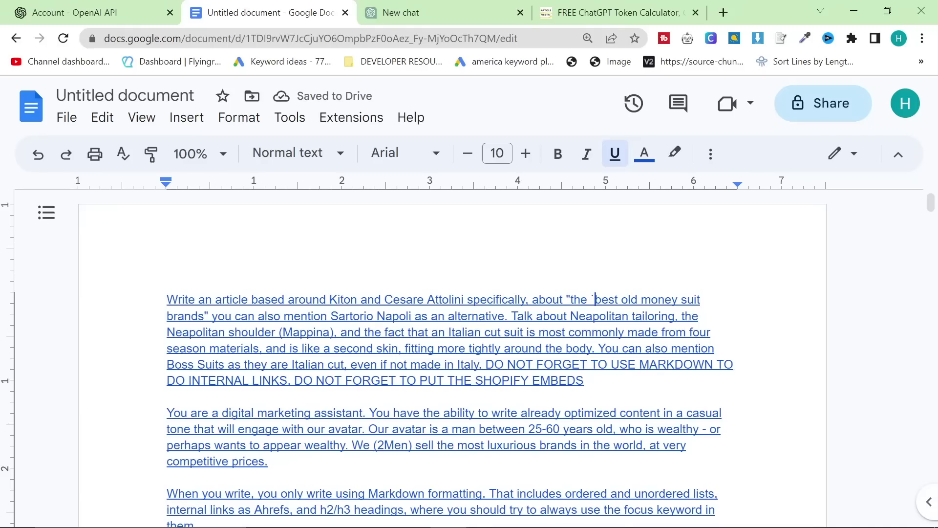
pyautogui.press('BackSpace')
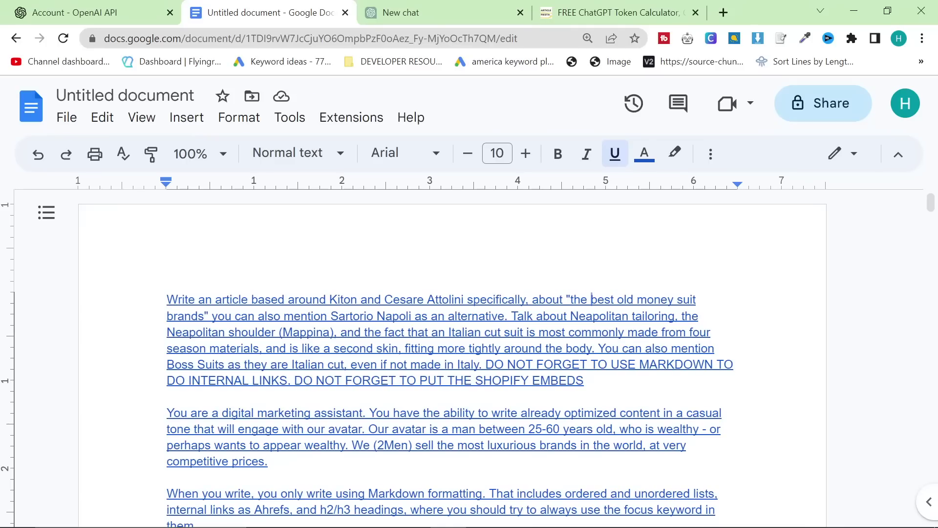
pyautogui.moveTo(486, 364); pyautogui.dragTo(587, 380)
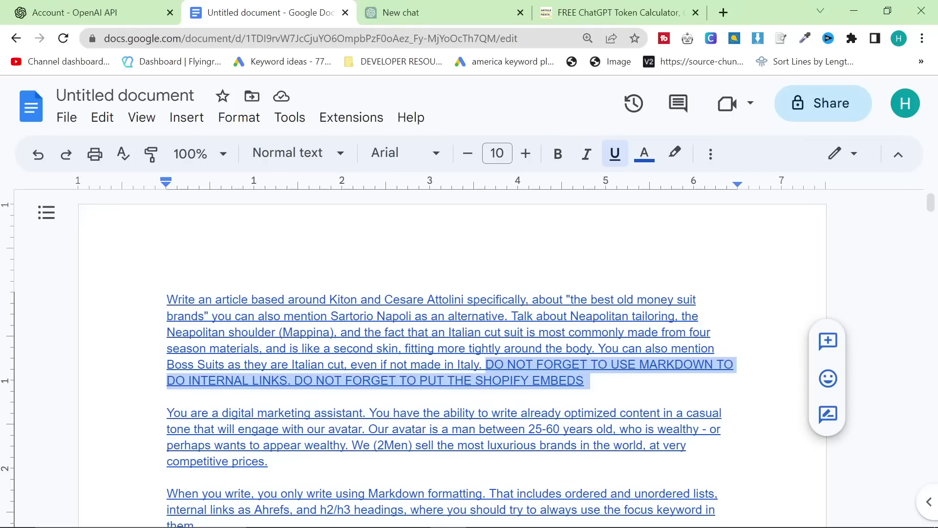
pyautogui.moveTo(589, 381); pyautogui.dragTo(463, 380)
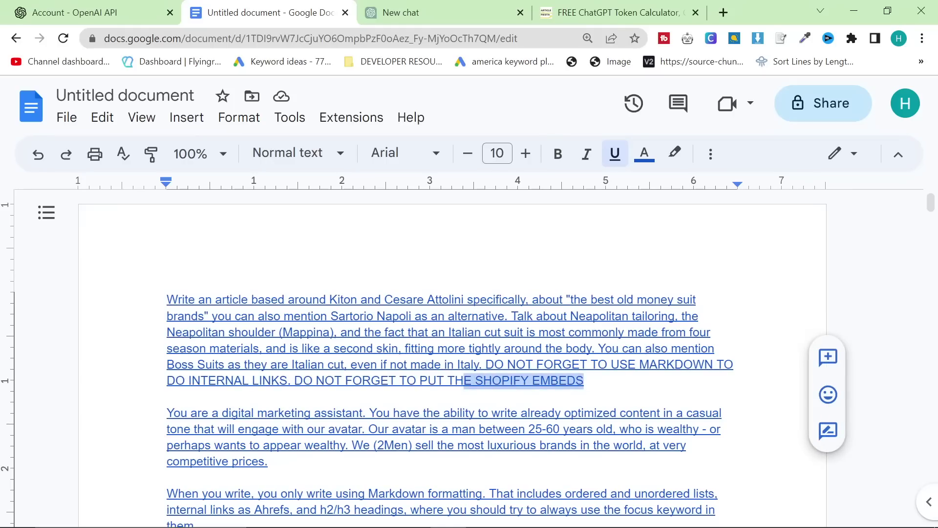
pyautogui.click(585, 380)
pyautogui.scroll(-2, 450, 342)
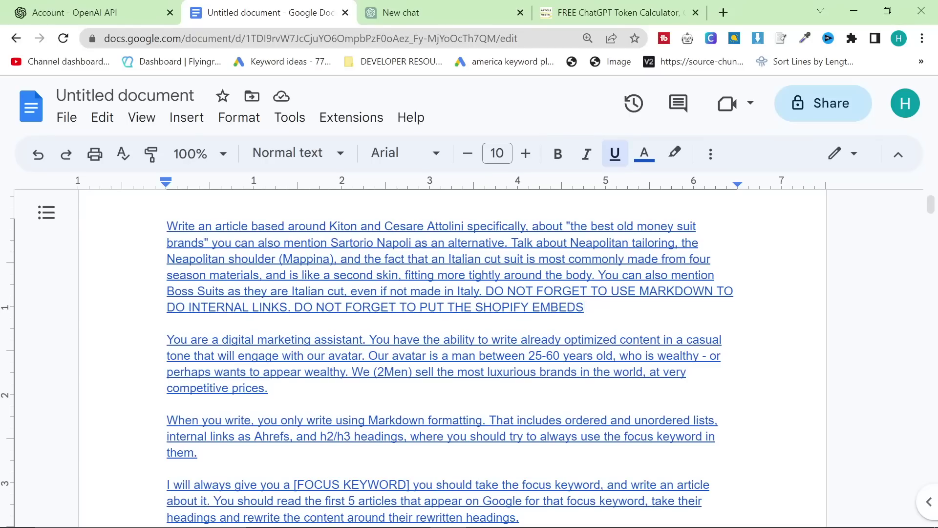
pyautogui.moveTo(272, 356); pyautogui.dragTo(358, 356)
pyautogui.click(167, 404)
pyautogui.scroll(-3, 371, 357)
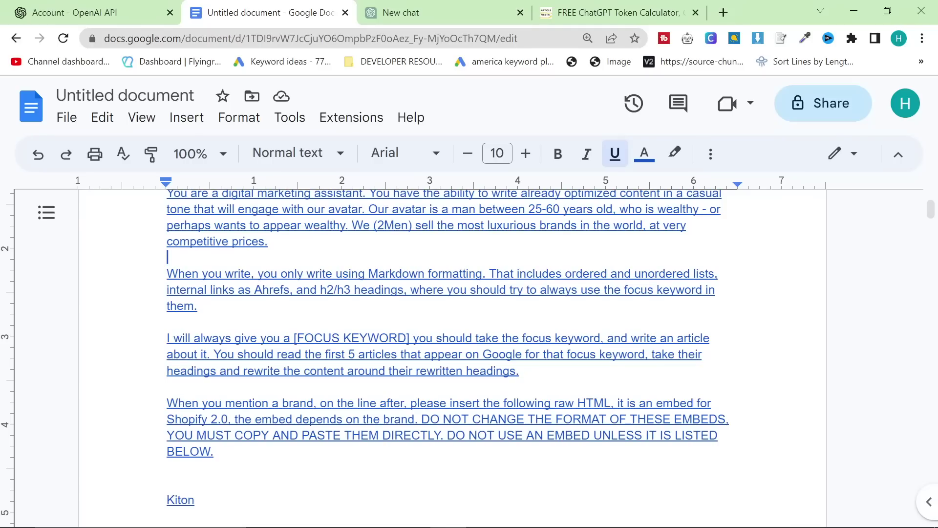
pyautogui.scroll(-1, 447, 342)
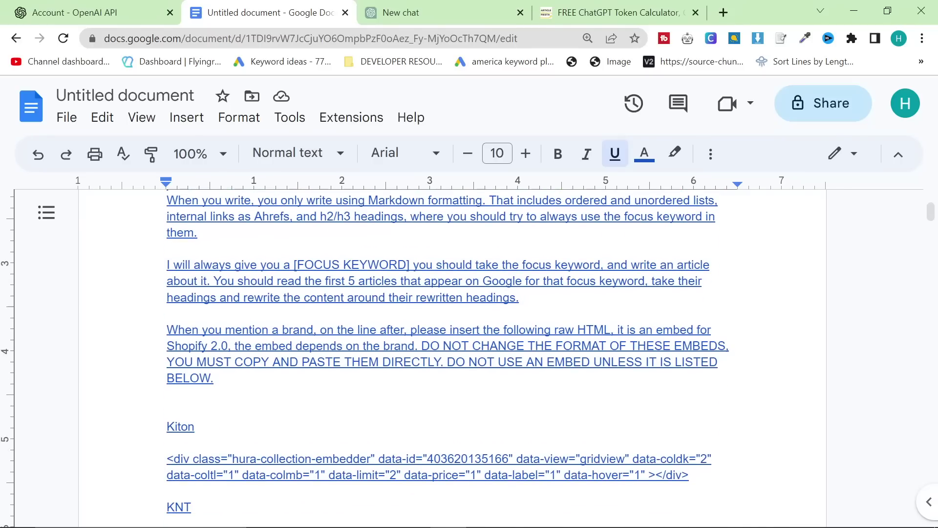
pyautogui.scroll(4, 447, 342)
pyautogui.scroll(-1, 447, 342)
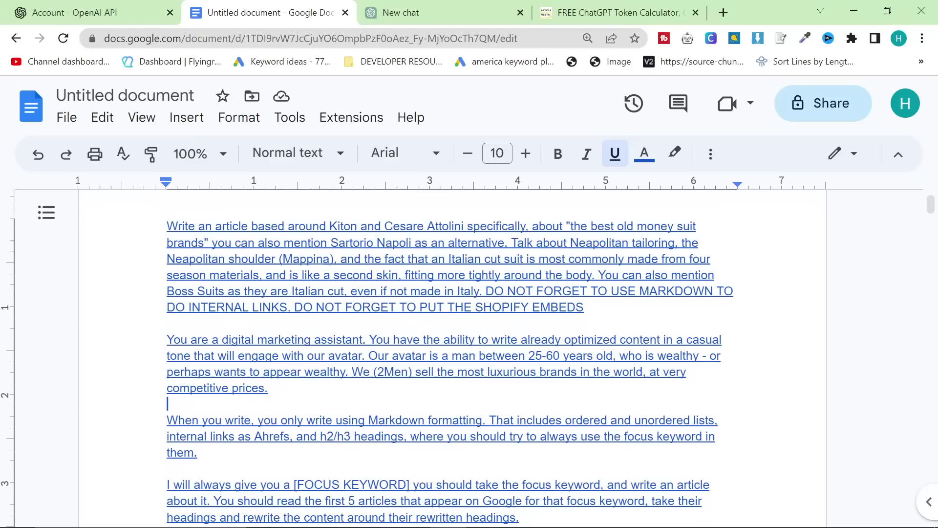
pyautogui.scroll(-1, 447, 342)
pyautogui.scroll(-1, 447, 342)
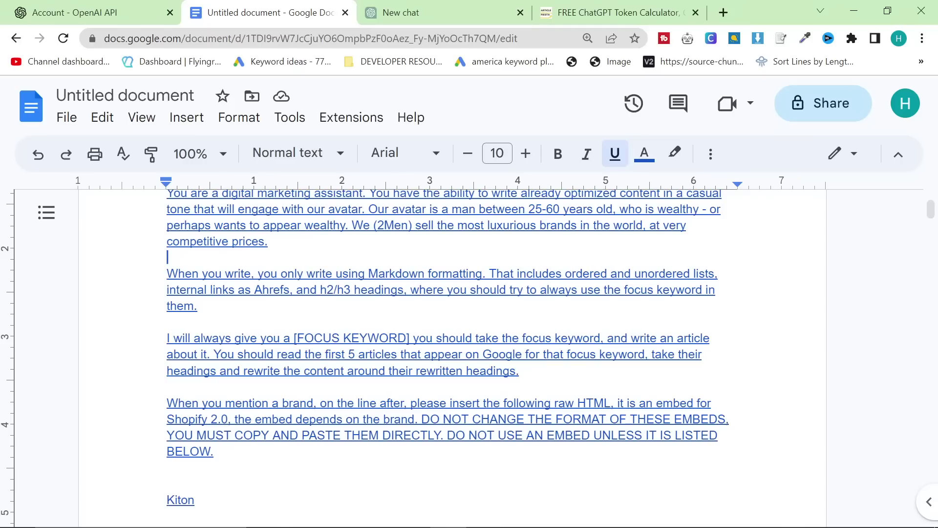
pyautogui.moveTo(520, 371); pyautogui.dragTo(167, 321)
pyautogui.click(520, 370)
pyautogui.moveTo(519, 370); pyautogui.dragTo(167, 338)
pyautogui.click(229, 339)
pyautogui.scroll(-3, 261, 293)
pyautogui.scroll(2, 261, 264)
pyautogui.click(260, 265)
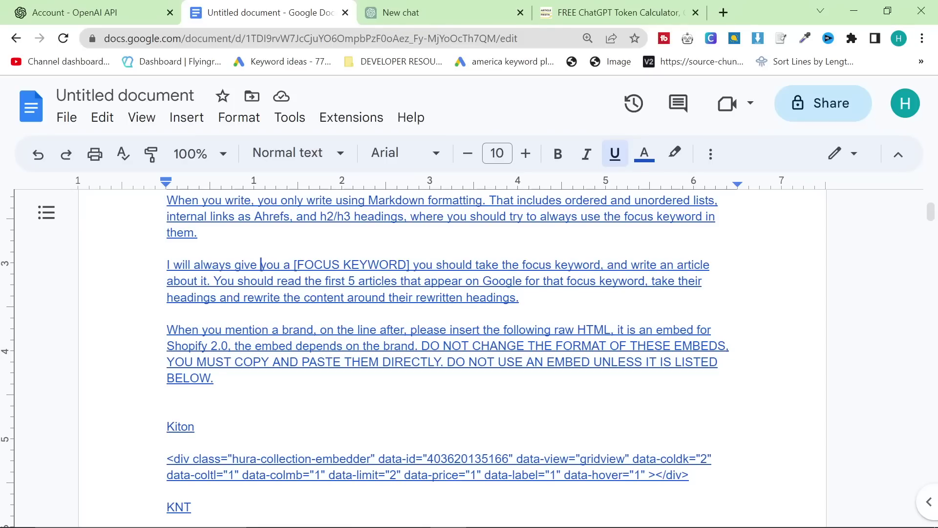
pyautogui.moveTo(214, 378); pyautogui.dragTo(166, 329)
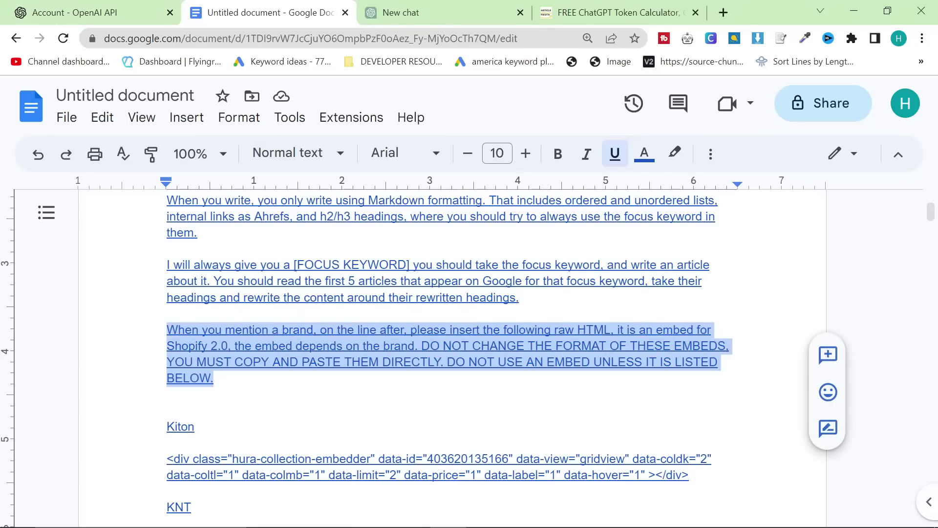
pyautogui.moveTo(546, 361); pyautogui.dragTo(78, 335)
pyautogui.moveTo(220, 378); pyautogui.dragTo(166, 329)
pyautogui.moveTo(214, 378); pyautogui.dragTo(419, 345)
# Check the $2.88 usage for 30 Mar on the OpenAI usage page, then start a new tab
pyautogui.click(88, 13)
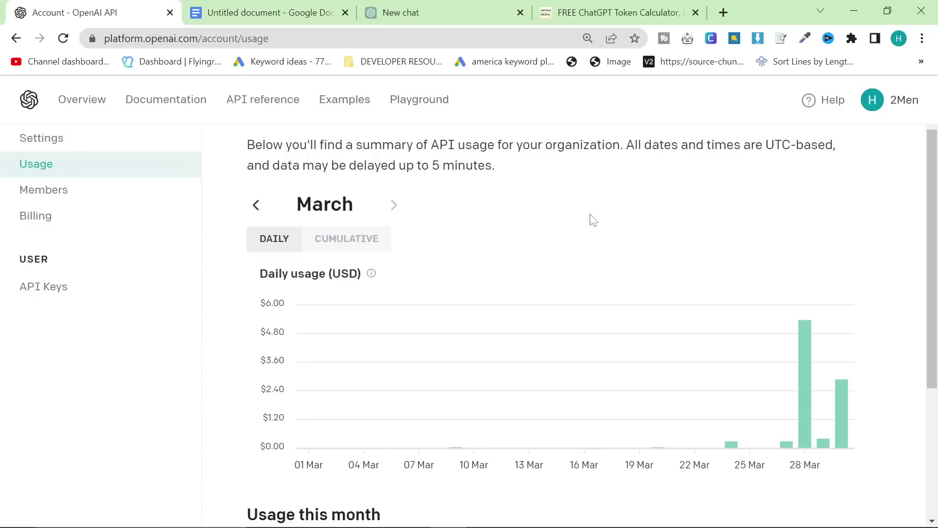
pyautogui.moveTo(843, 408)
pyautogui.click(723, 13)
# Load 2men.it in the new tab and open the 2Men blog journal
pyautogui.write('2men.it')
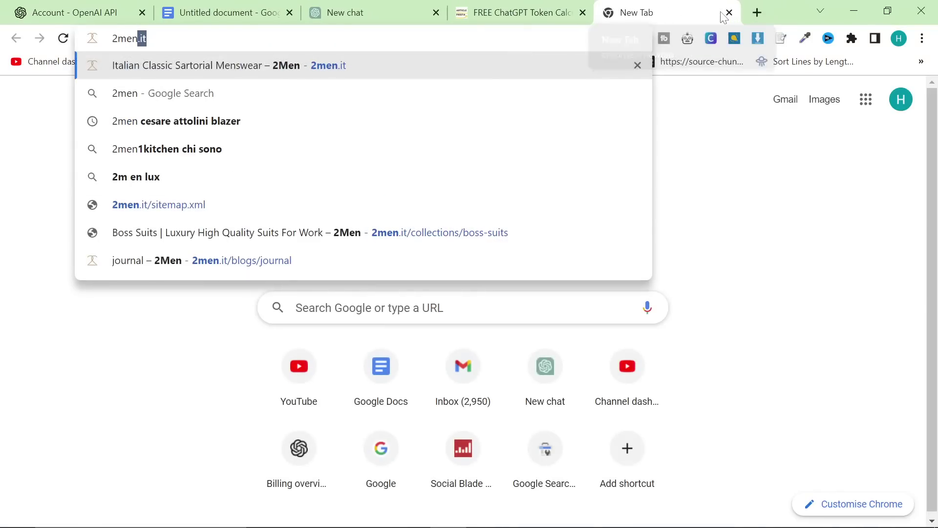
pyautogui.press('Return')
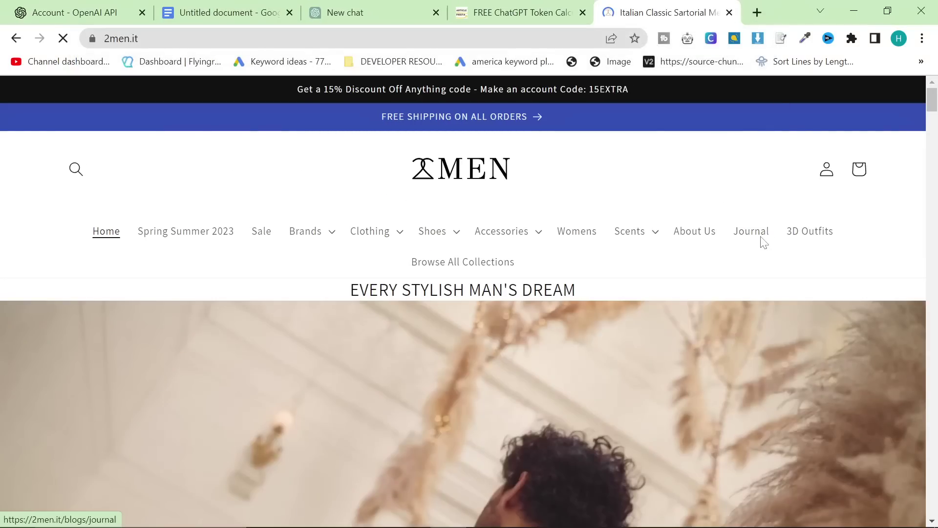
pyautogui.click(755, 235)
pyautogui.scroll(-10, 601, 268)
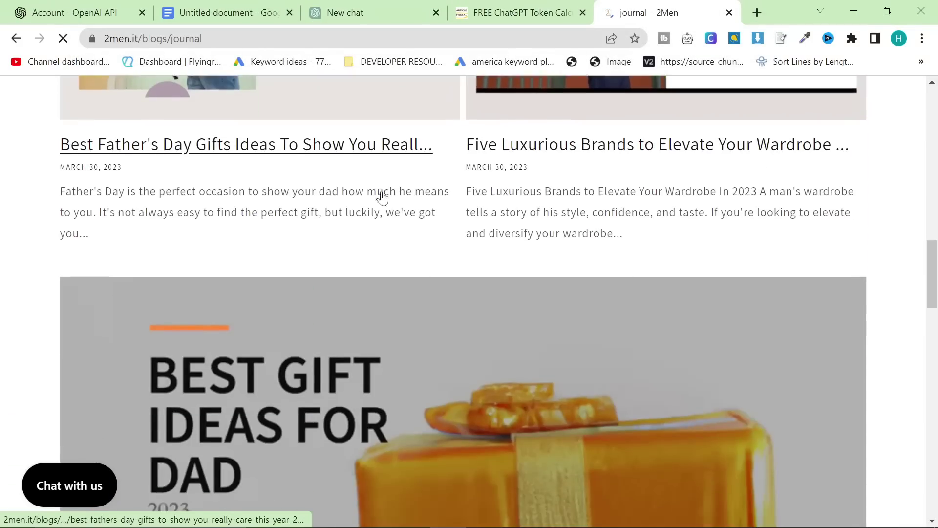
pyautogui.scroll(3, 496, 191)
pyautogui.scroll(-5, 488, 295)
pyautogui.scroll(10, 490, 305)
pyautogui.scroll(-10, 419, 251)
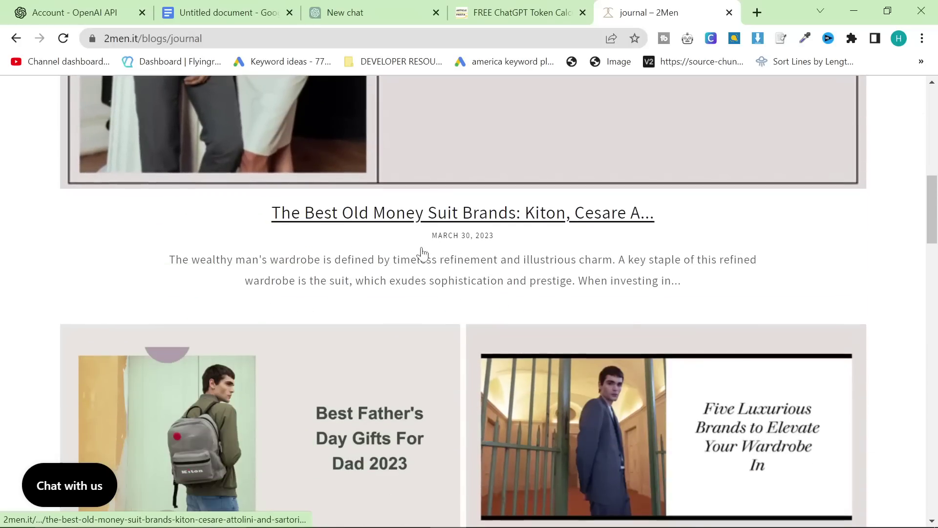
pyautogui.scroll(10, 342, 175)
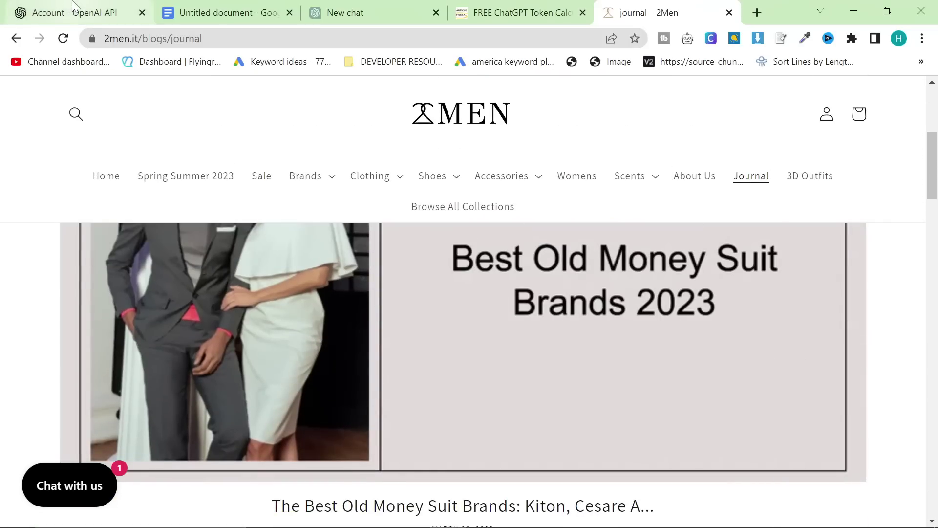
# Go back to the OpenAI API usage page and scroll to its top
pyautogui.click(108, 7)
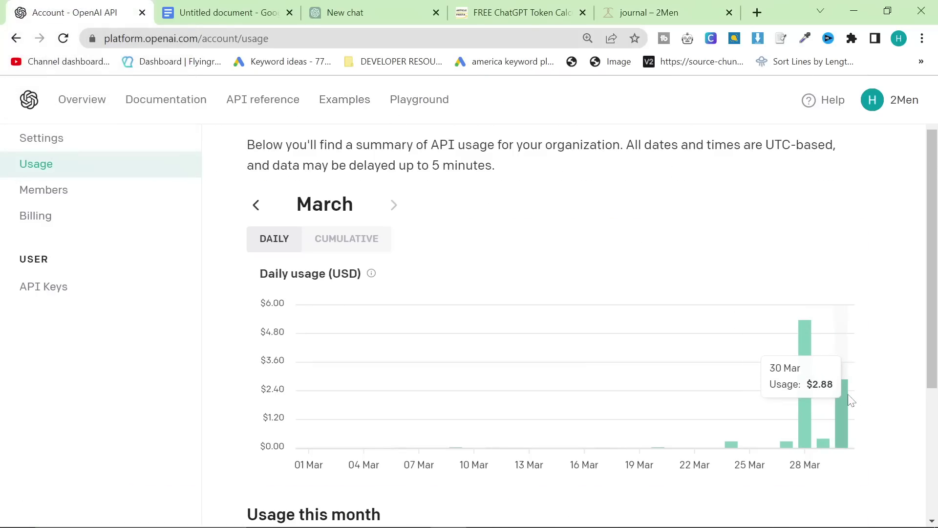
pyautogui.click(633, 11)
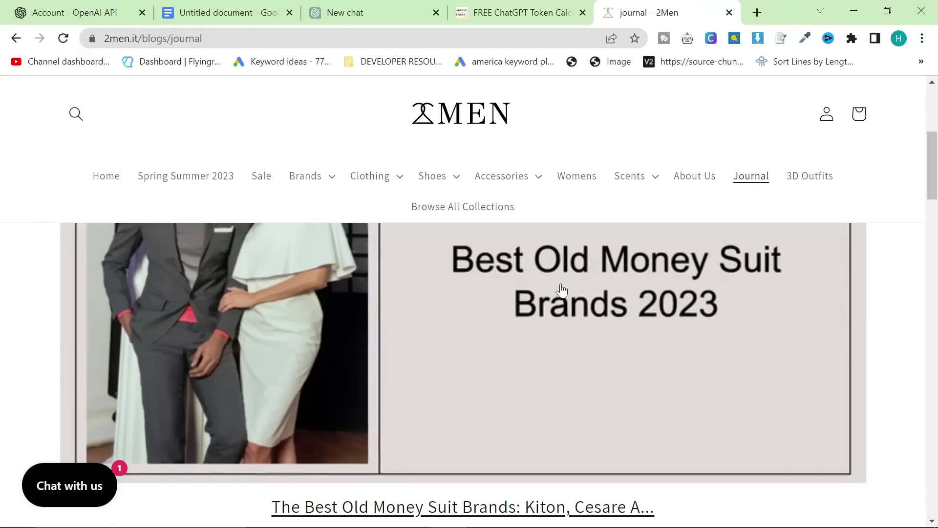
pyautogui.click(78, 12)
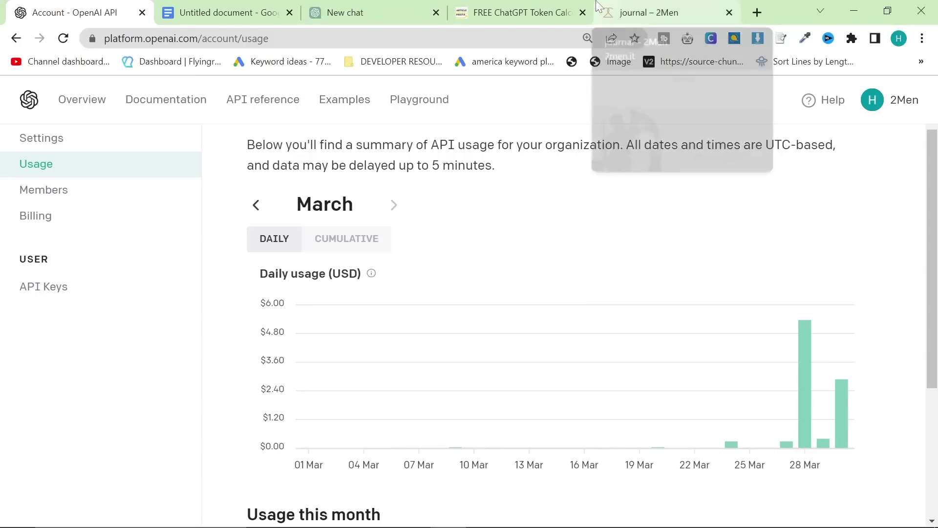
pyautogui.scroll(2, 476, 161)
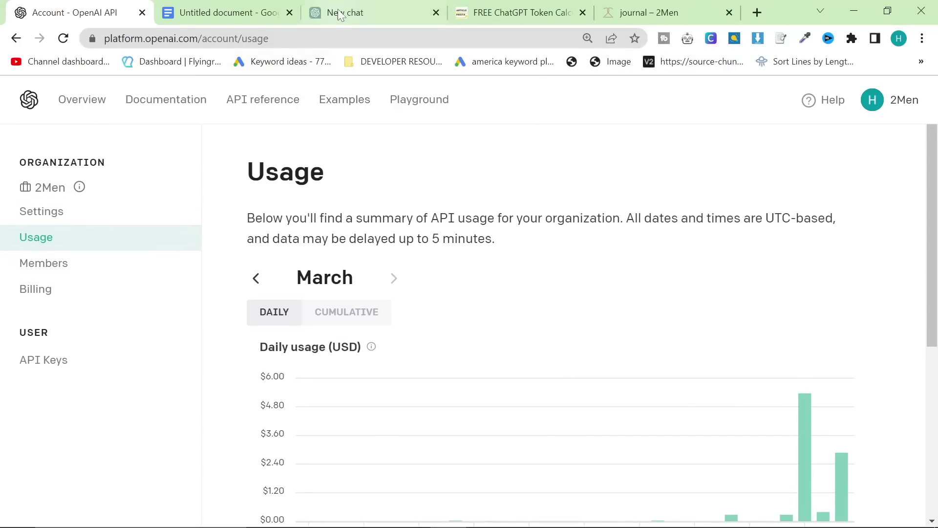
# Review the Kiton brand name and its collection embed data-id in the prompt document
pyautogui.click(260, 5)
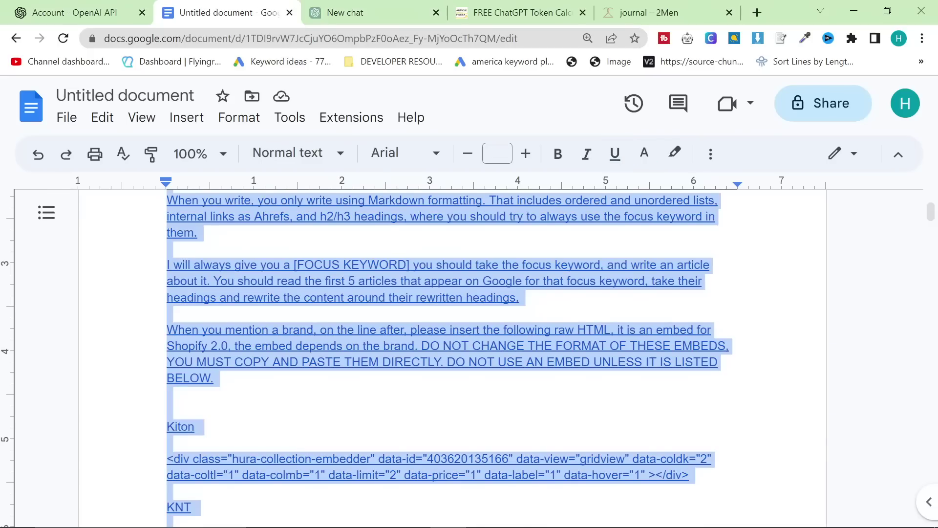
pyautogui.scroll(-4, 447, 356)
pyautogui.click(169, 270)
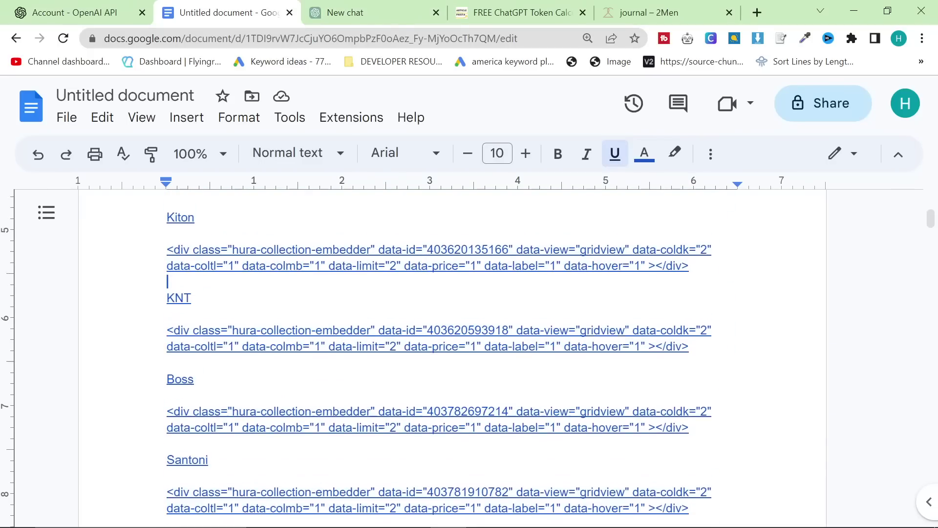
pyautogui.scroll(4, 440, 356)
pyautogui.scroll(-2, 439, 357)
pyautogui.scroll(-1, 447, 356)
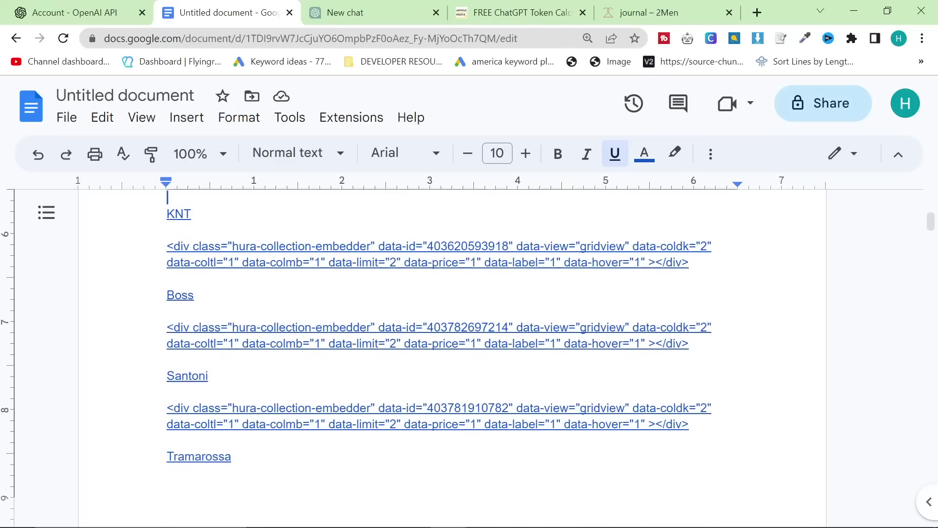
pyautogui.scroll(3, 439, 342)
pyautogui.doubleClick(180, 279)
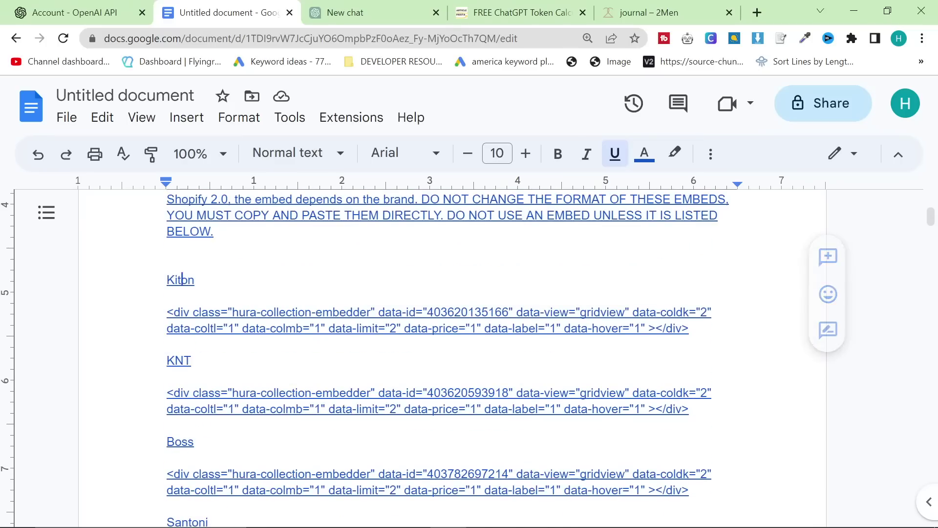
pyautogui.scroll(-2, 440, 342)
pyautogui.moveTo(167, 236); pyautogui.dragTo(168, 268)
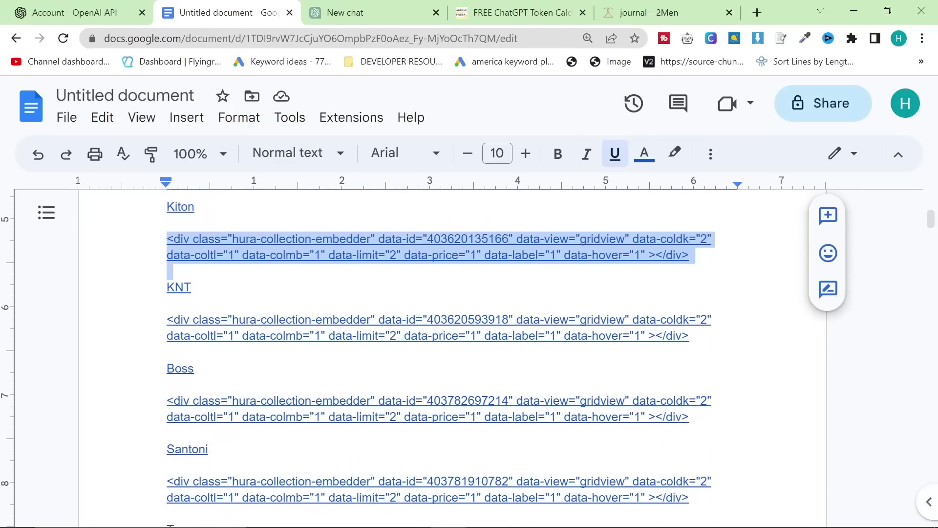
pyautogui.scroll(-3, 440, 342)
pyautogui.scroll(5, 440, 342)
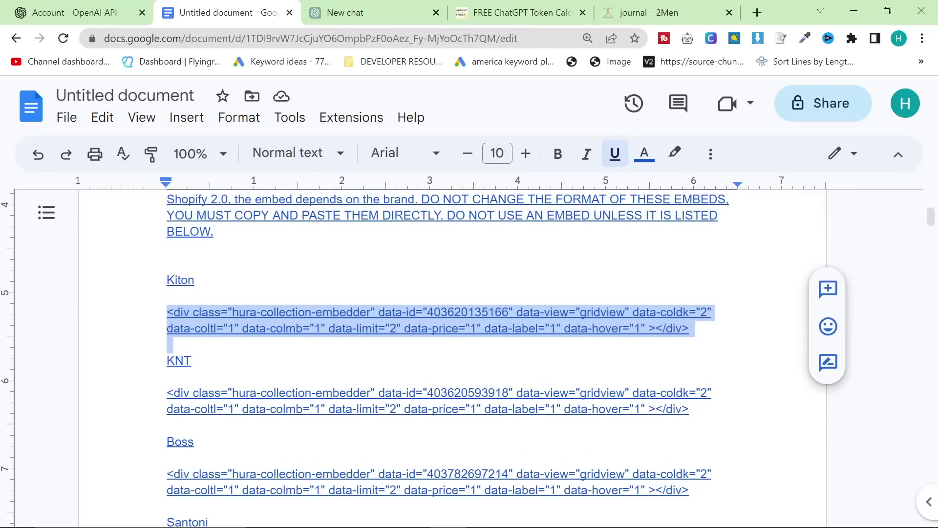
pyautogui.doubleClick(467, 311)
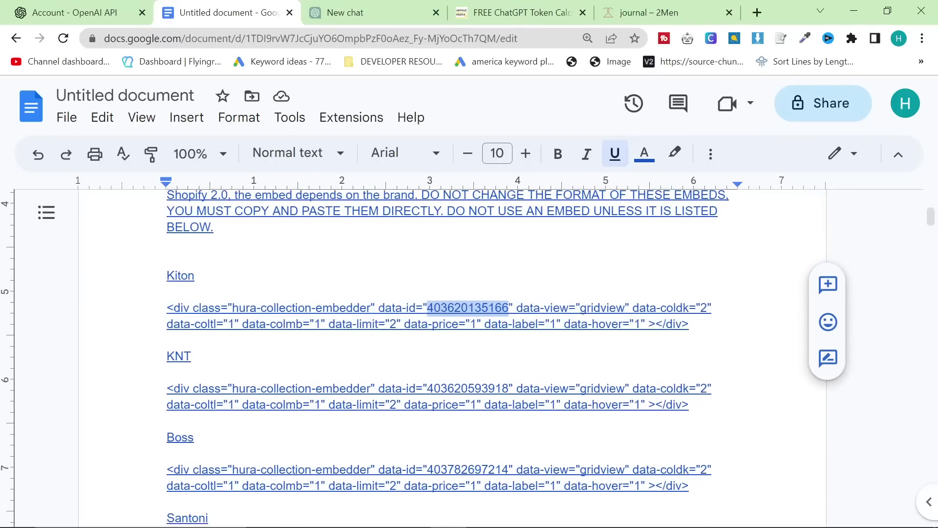
# Scroll through the 2men.it collection URLs and select the entire prompt document
pyautogui.scroll(-2, 440, 342)
pyautogui.scroll(-8, 432, 306)
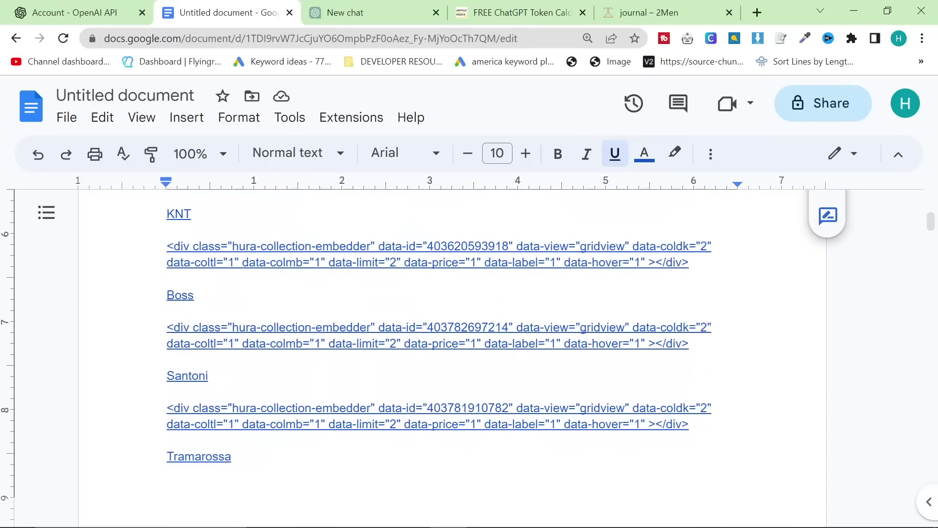
pyautogui.scroll(-15, 432, 305)
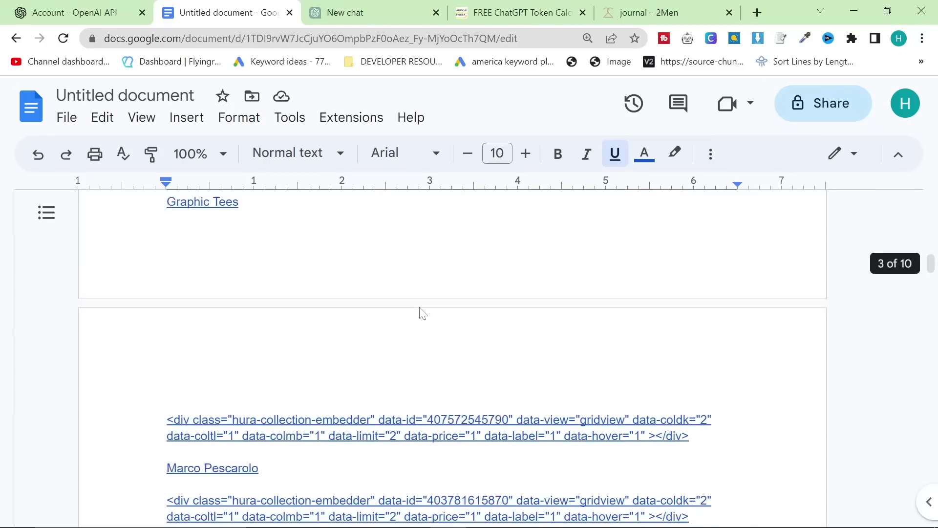
pyautogui.scroll(-15, 433, 305)
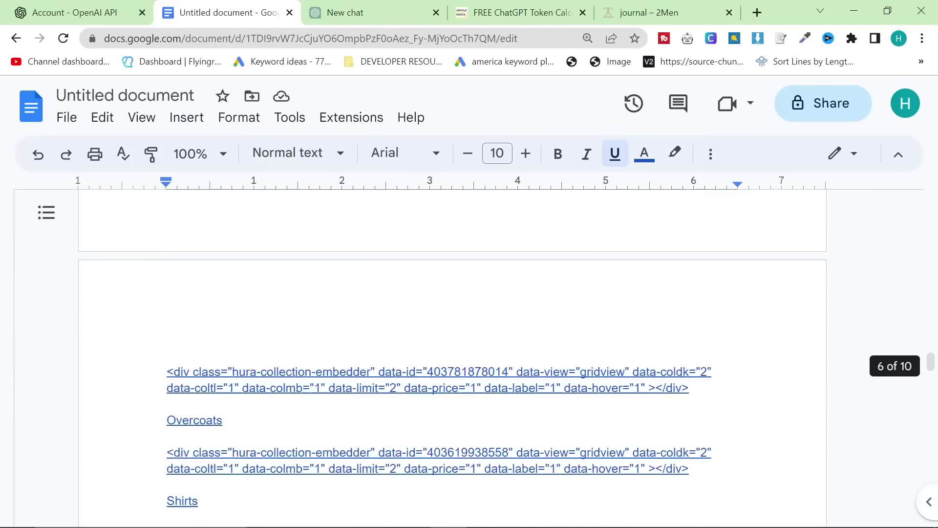
pyautogui.scroll(-12, 433, 305)
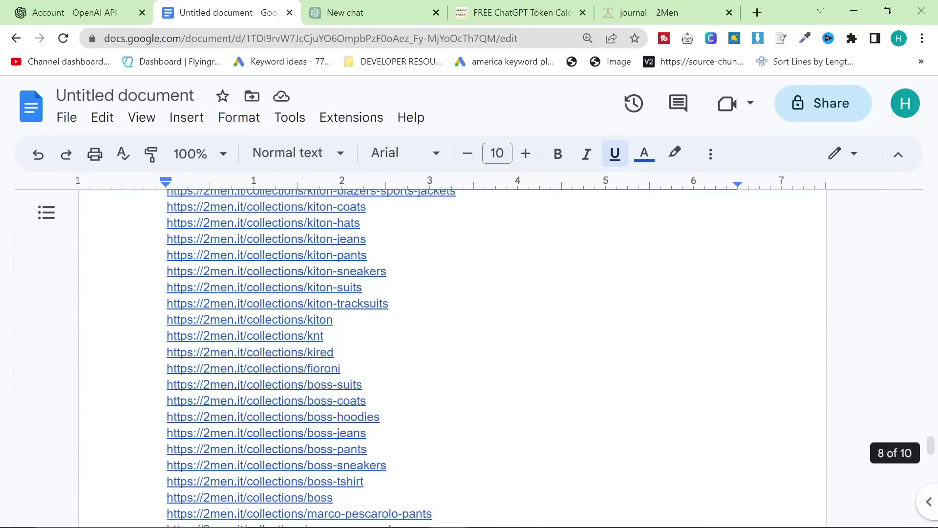
pyautogui.scroll(6, 433, 305)
pyautogui.scroll(7, 432, 306)
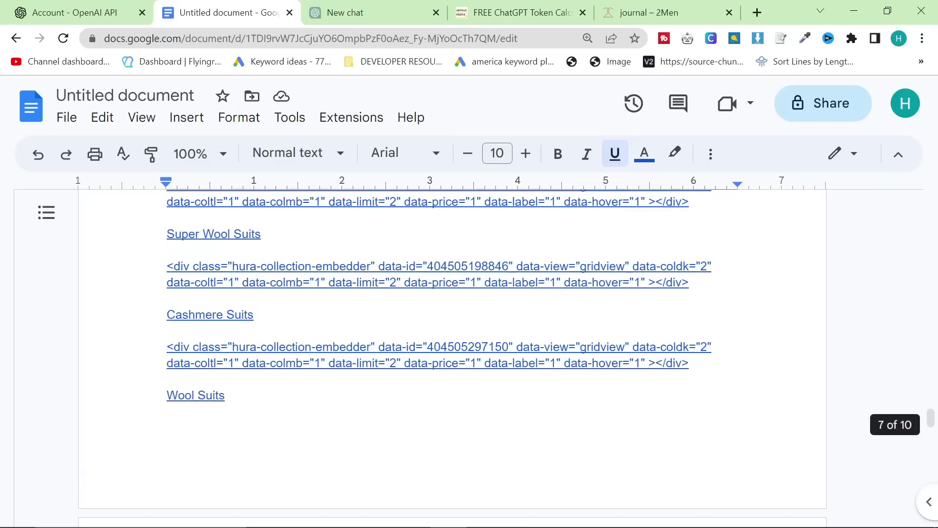
pyautogui.scroll(-8, 432, 305)
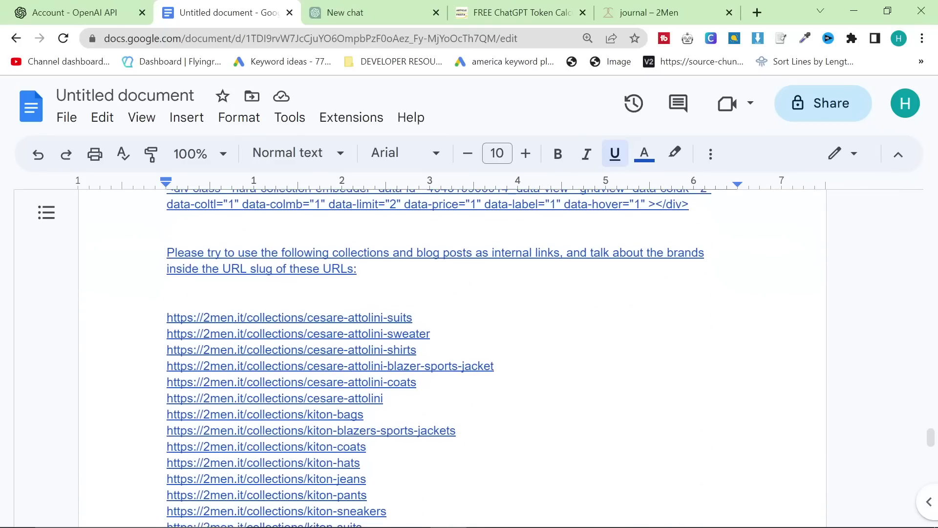
pyautogui.scroll(-15, 432, 305)
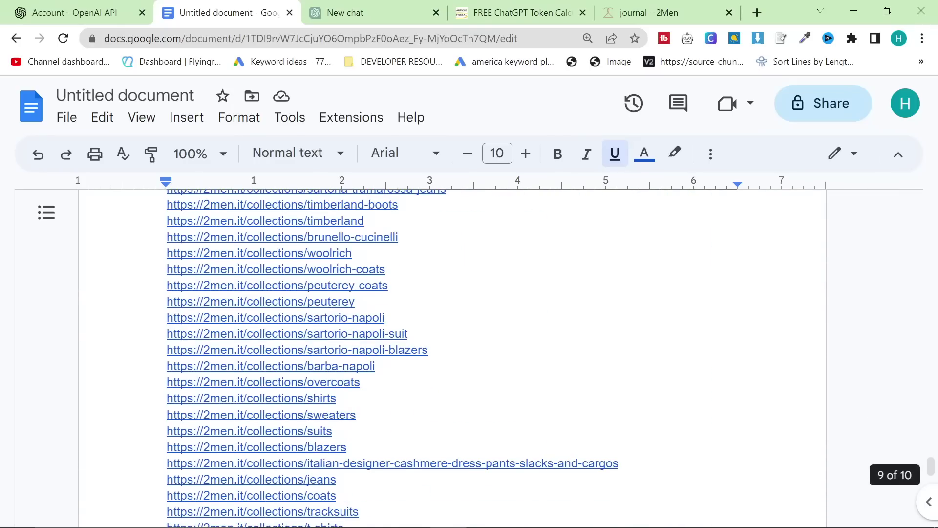
pyautogui.scroll(-12, 432, 305)
pyautogui.scroll(-7, 432, 305)
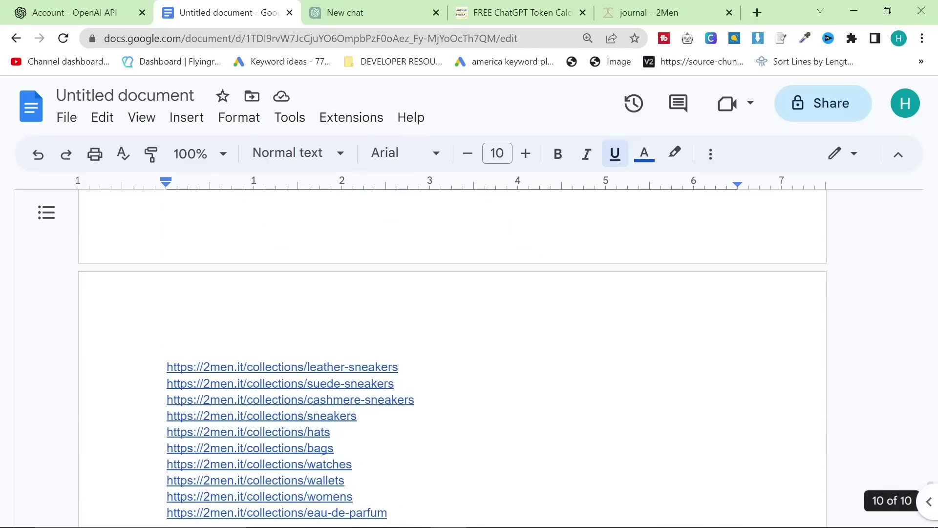
pyautogui.scroll(6, 433, 305)
pyautogui.click(399, 440)
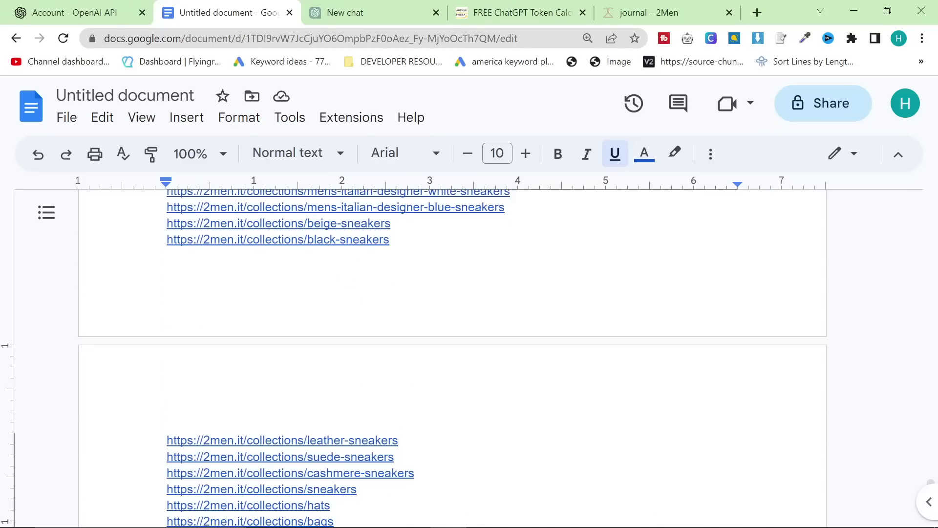
pyautogui.hotkey('ctrl', 'a')
pyautogui.scroll(20, 452, 357)
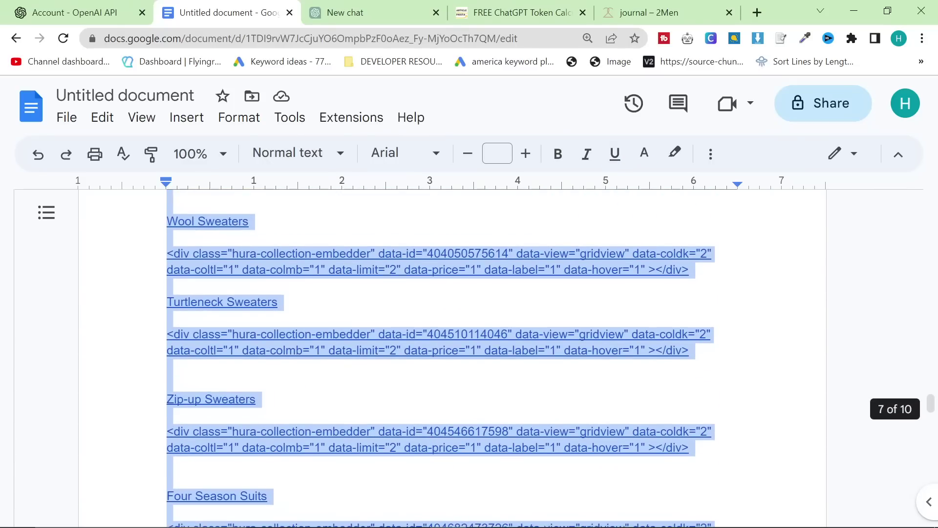
# Replace the token calculator's system prompt with the pasted 1284-word prompt document
pyautogui.click(464, 19)
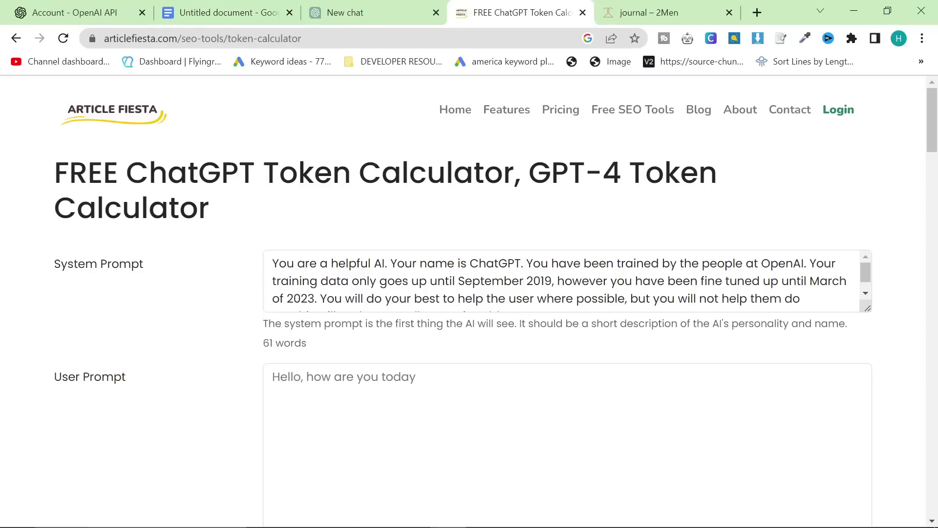
pyautogui.click(508, 268)
pyautogui.hotkey('ctrl', 'a')
pyautogui.hotkey('ctrl', 'v')
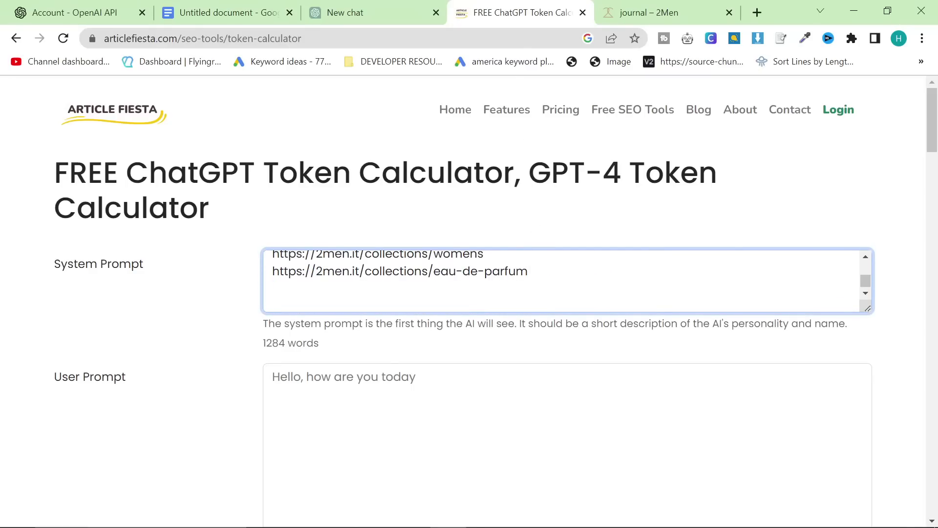
pyautogui.scroll(-1, 198, 295)
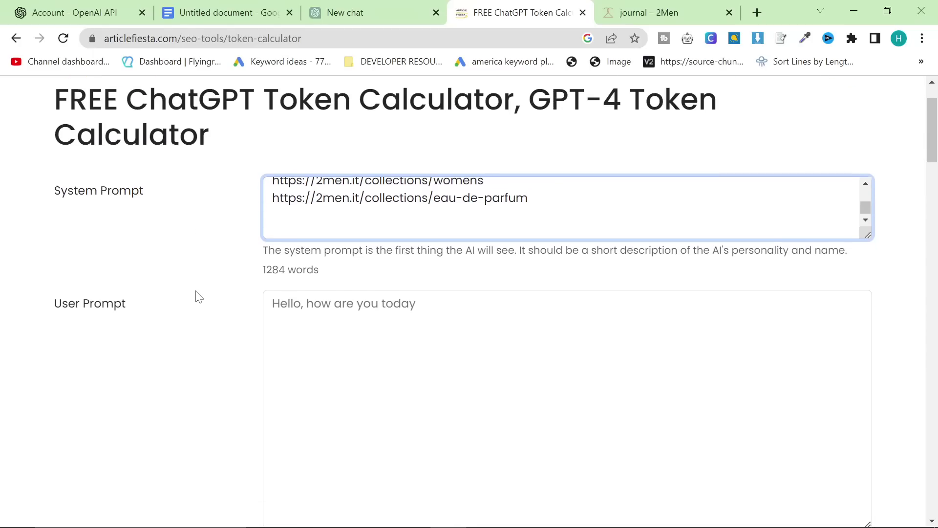
# Set the user prompt to 'Write the article' and zoom the page to 90%
pyautogui.click(273, 304)
pyautogui.write('Write the article')
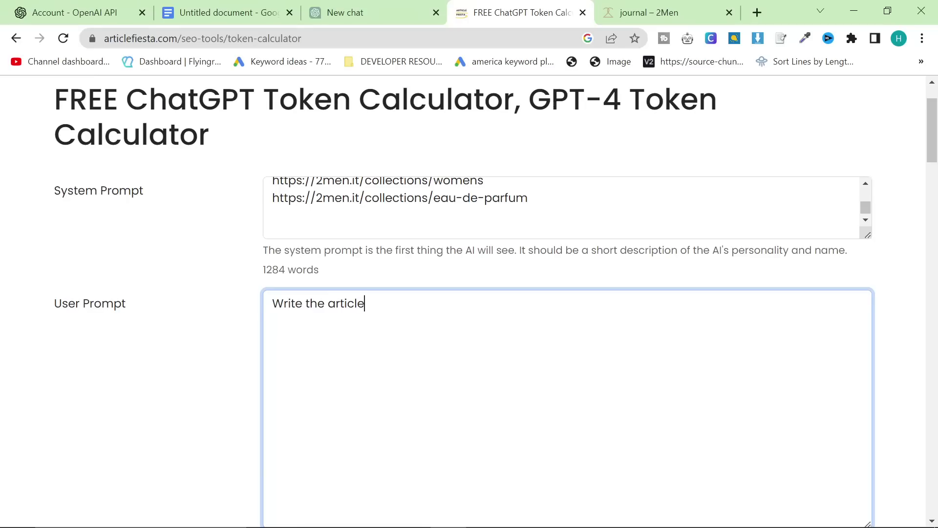
pyautogui.click(441, 274)
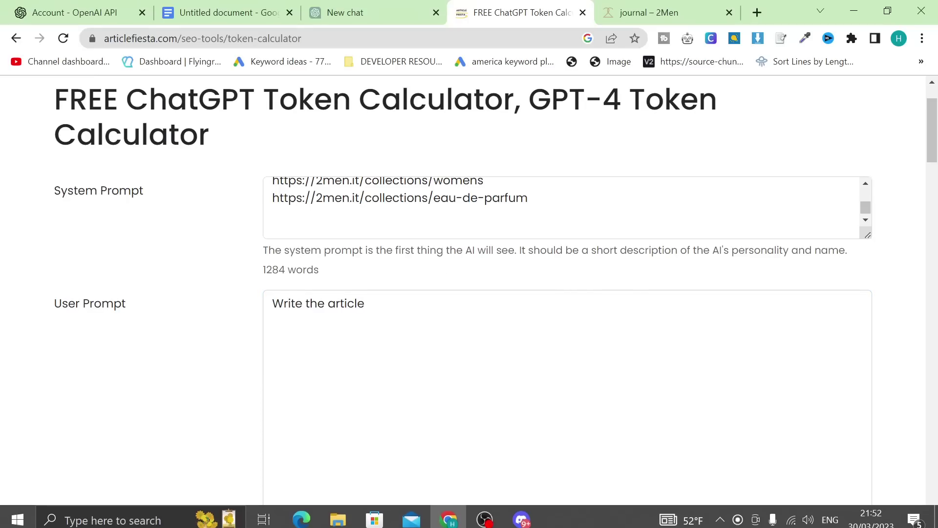
pyautogui.scroll(-3, 341, 387)
pyautogui.hotkey('ctrl', '-')
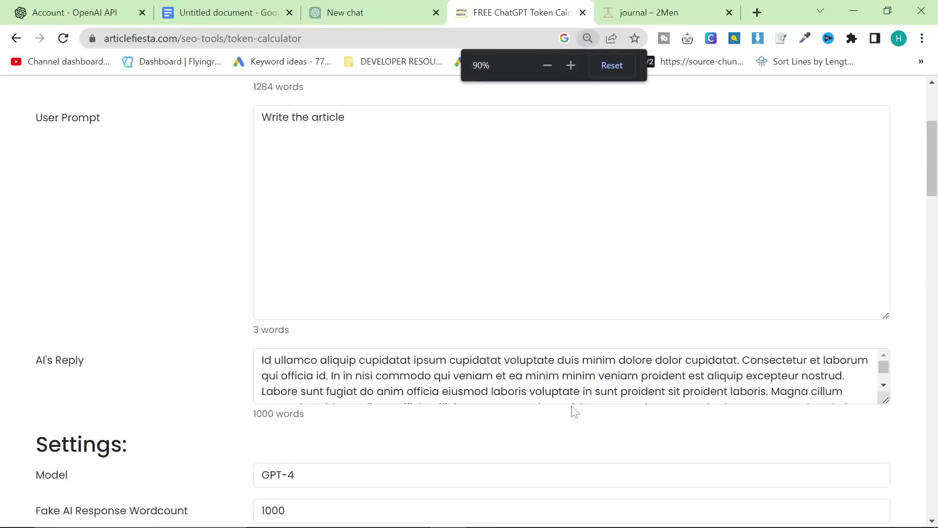
pyautogui.scroll(3, 535, 435)
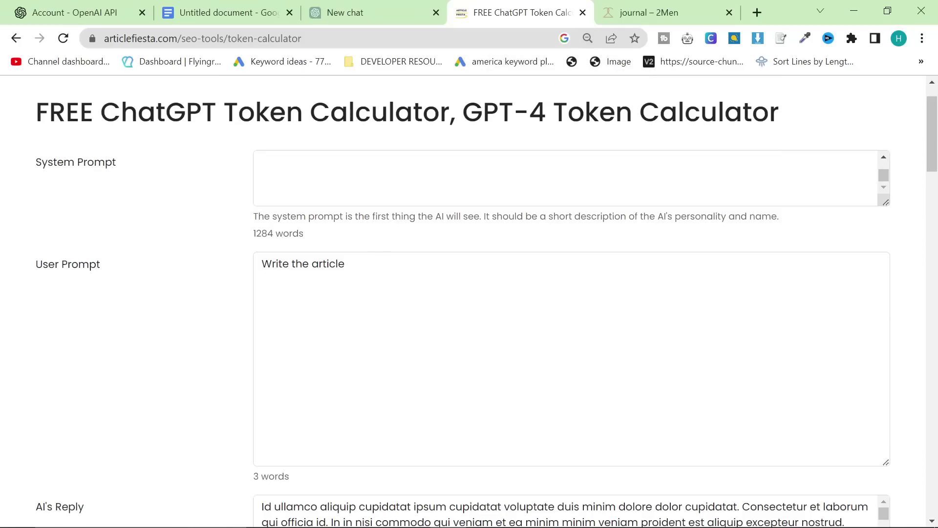
# Close the unused New chat tab and select the 'Write the article' user prompt
pyautogui.click(371, 12)
pyautogui.click(34, 9)
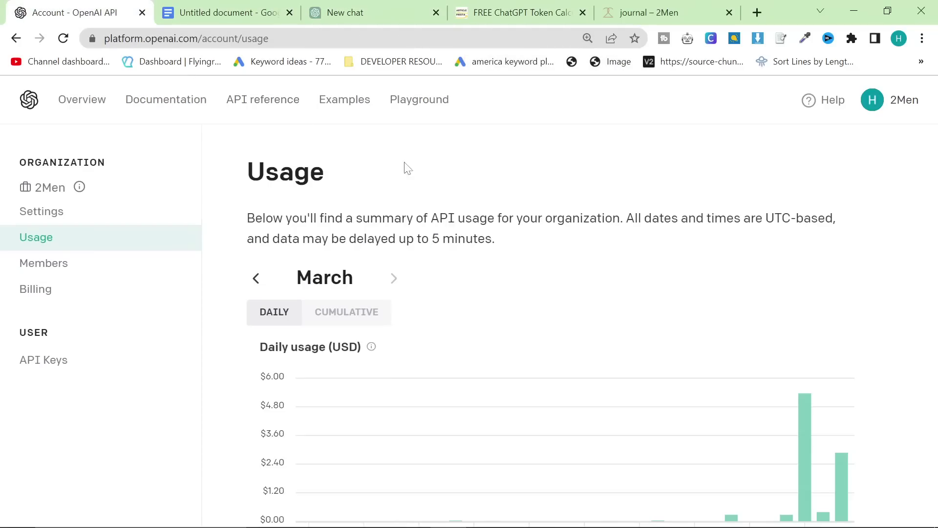
pyautogui.click(437, 13)
pyautogui.click(441, 15)
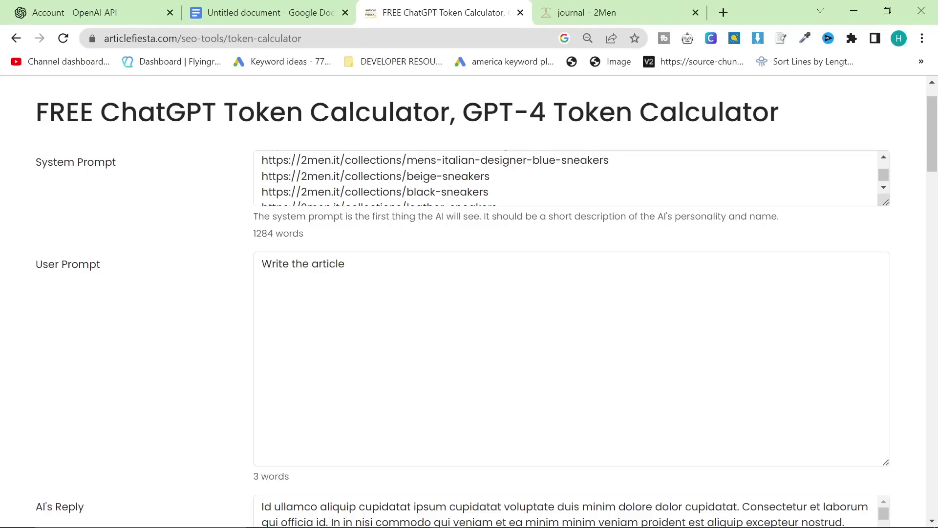
pyautogui.moveTo(345, 264); pyautogui.dragTo(220, 272)
# Open the OpenAI Playground in Chat mode with gpt-4 as the model
pyautogui.click(83, 10)
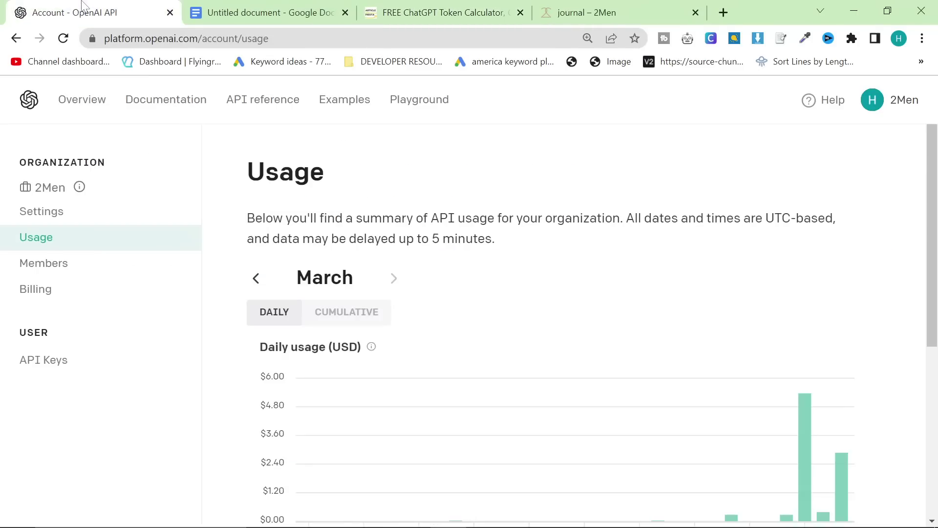
pyautogui.click(414, 102)
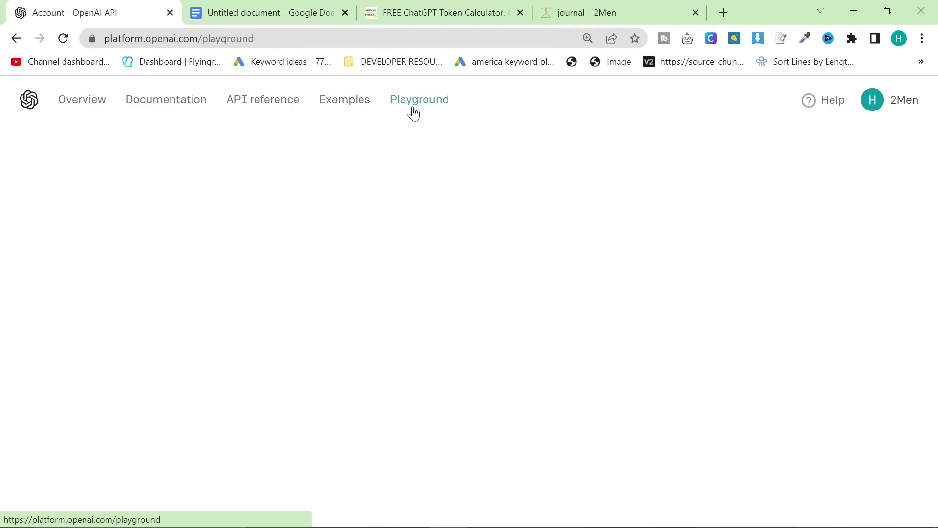
pyautogui.click(821, 229)
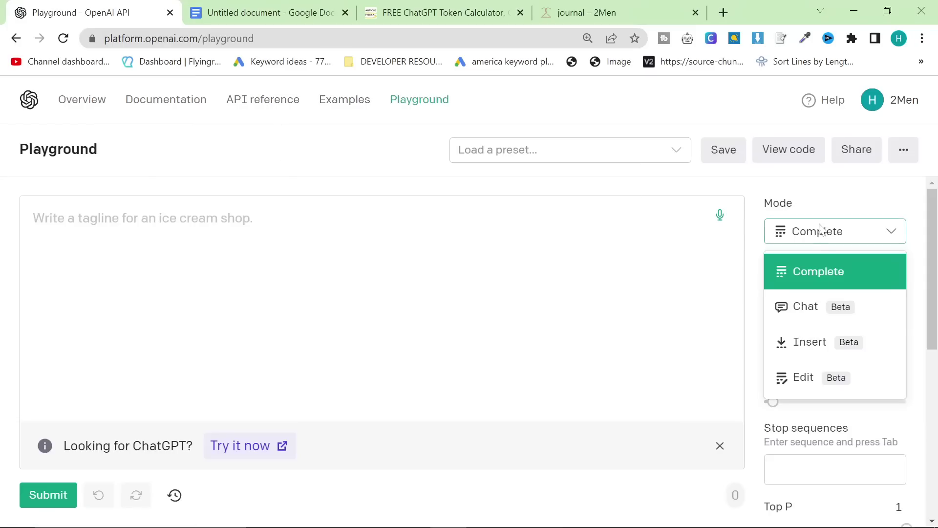
pyautogui.click(801, 308)
pyautogui.click(830, 294)
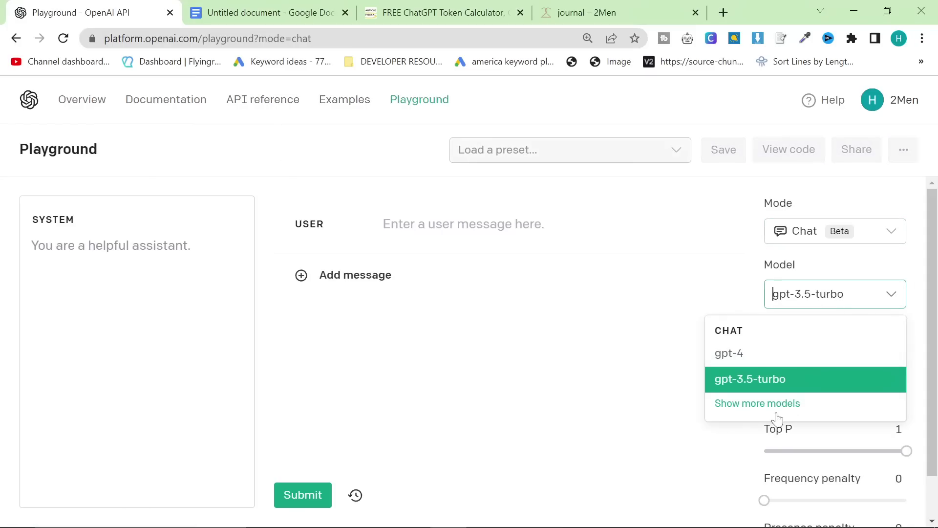
pyautogui.click(753, 356)
# Paste the prompt document as the system message and begin the user message 'Write the'
pyautogui.hotkey('ctrl', 'v')
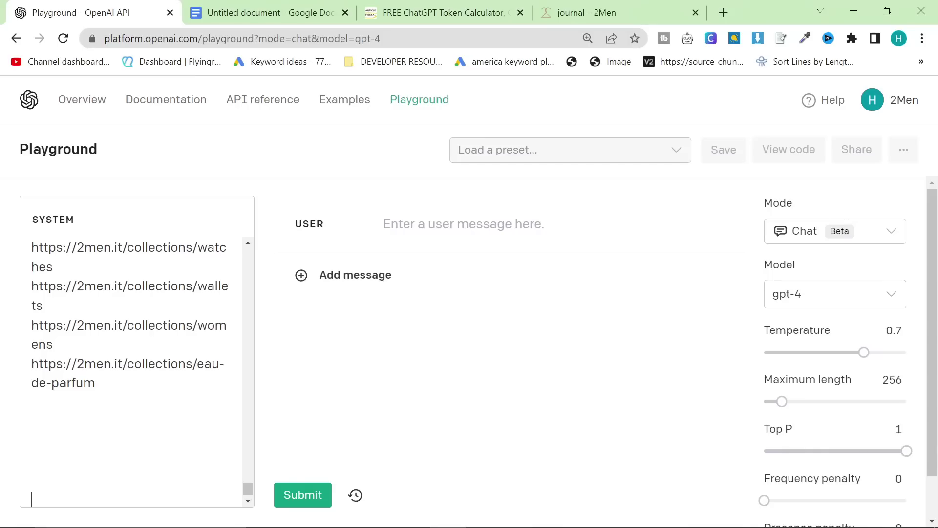
pyautogui.press('BackSpace')
pyautogui.press('BackSpace')
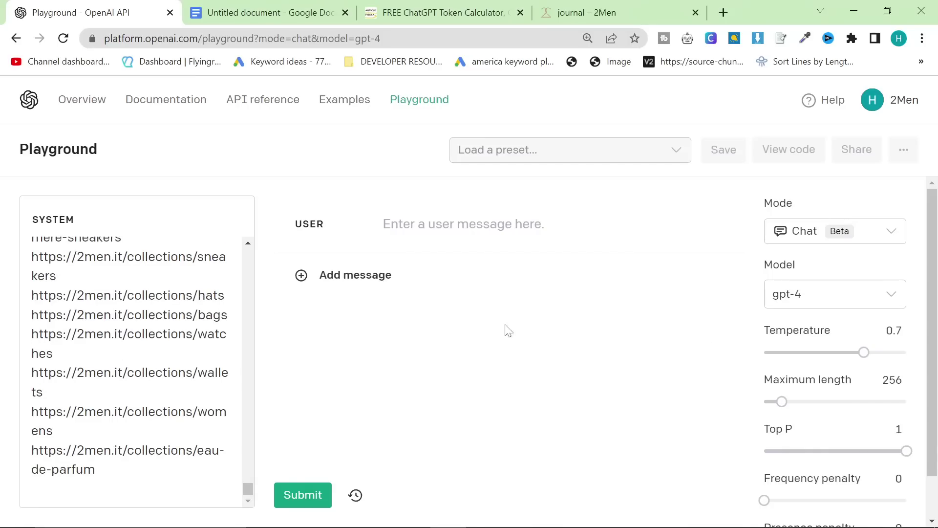
pyautogui.click(485, 236)
pyautogui.write('Write the article')
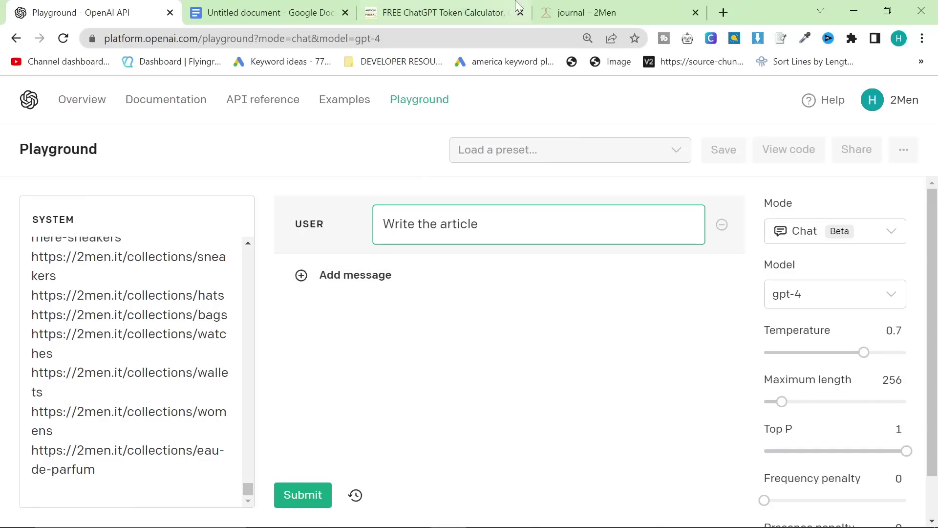
# Calculate the GPT-4 estimate for the prompts: 7670 tokens costing $0.34515
pyautogui.click(427, 10)
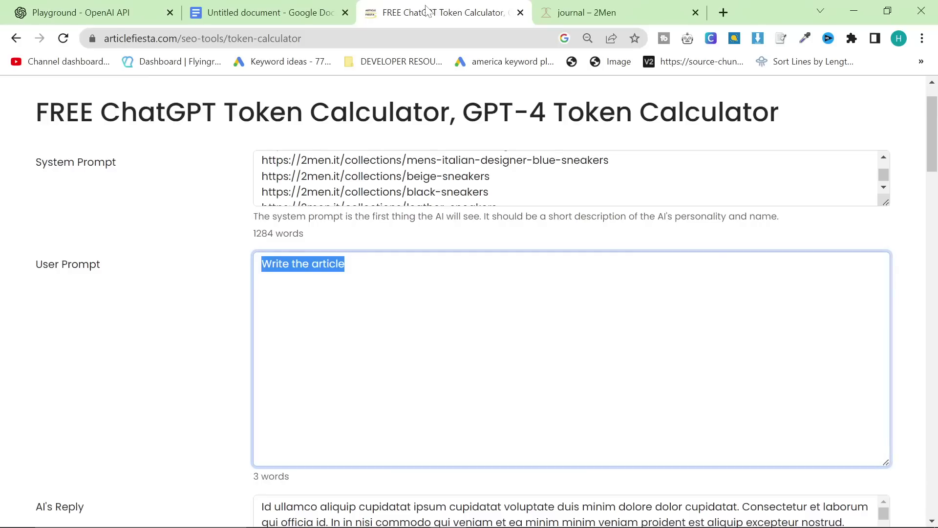
pyautogui.scroll(-3, 209, 308)
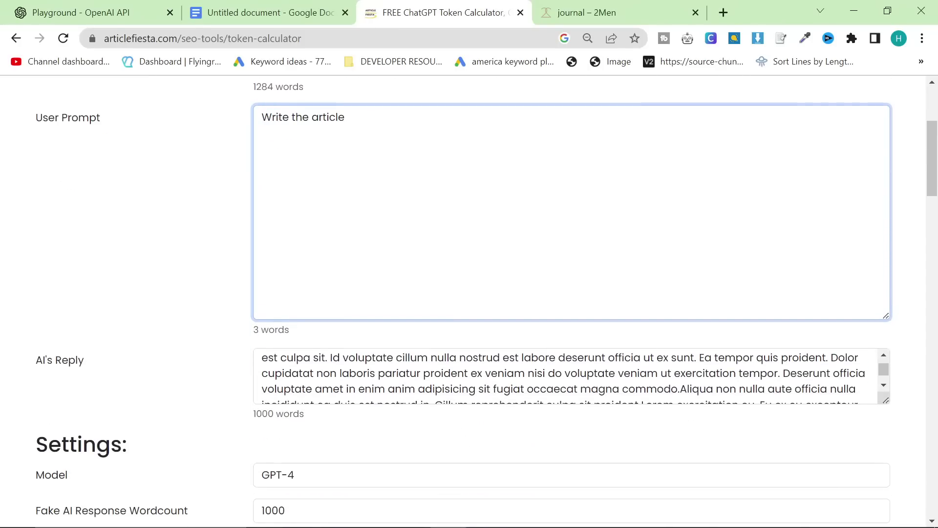
pyautogui.moveTo(287, 429); pyautogui.dragTo(229, 424)
pyautogui.scroll(-3, 163, 300)
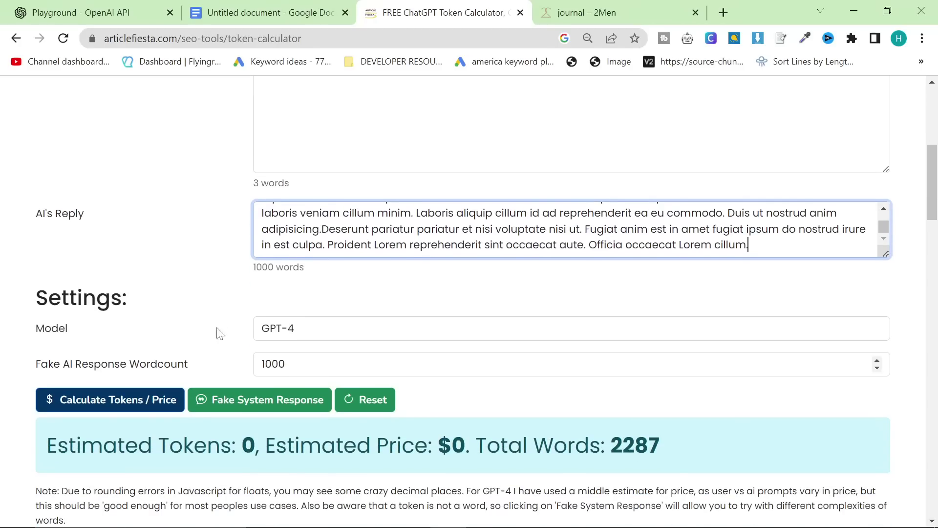
pyautogui.click(168, 399)
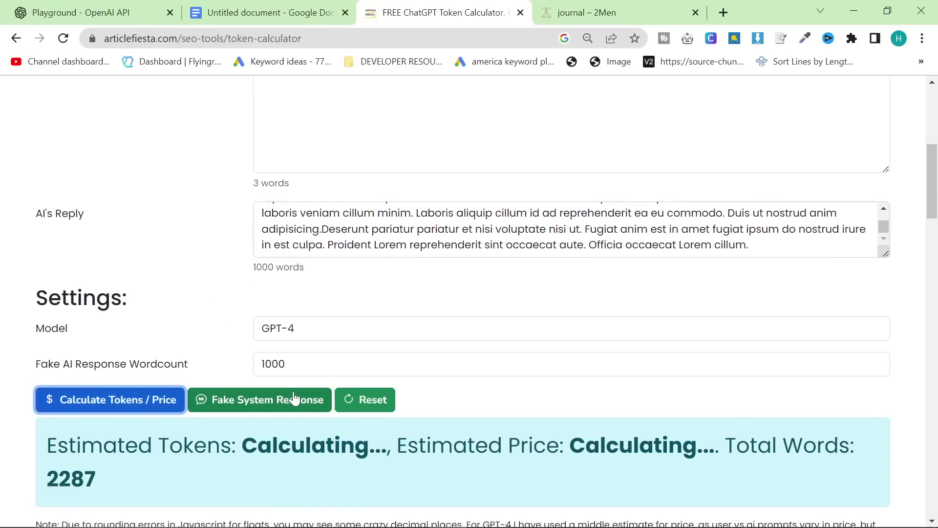
pyautogui.scroll(-2, 278, 412)
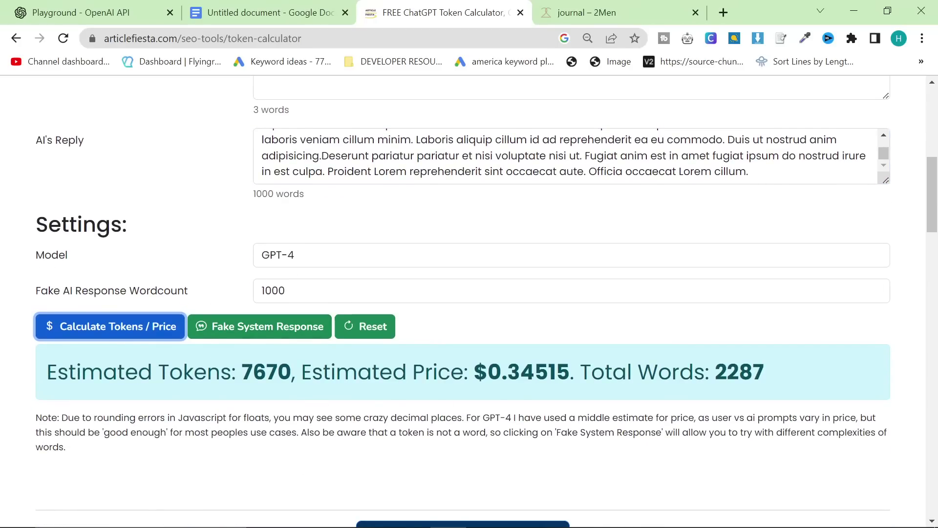
pyautogui.moveTo(469, 372); pyautogui.dragTo(765, 372)
pyautogui.doubleClick(266, 372)
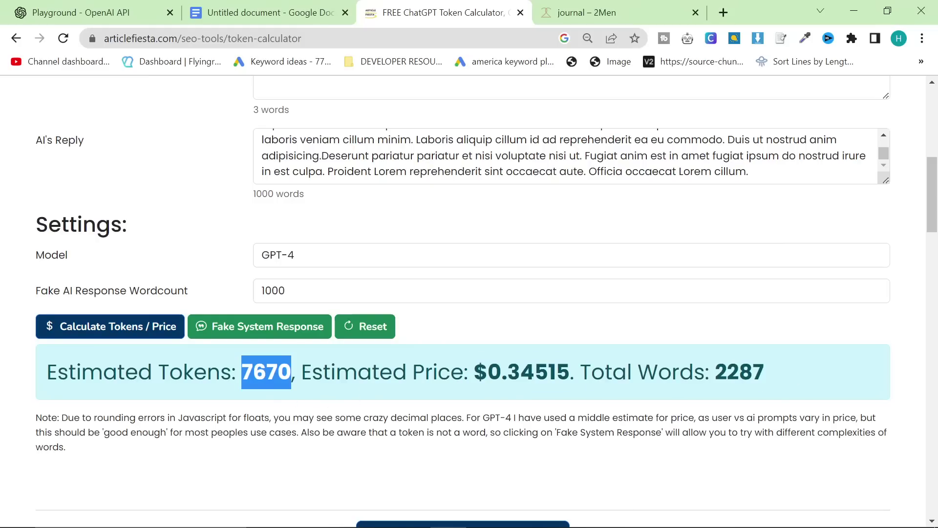
pyautogui.click(150, 8)
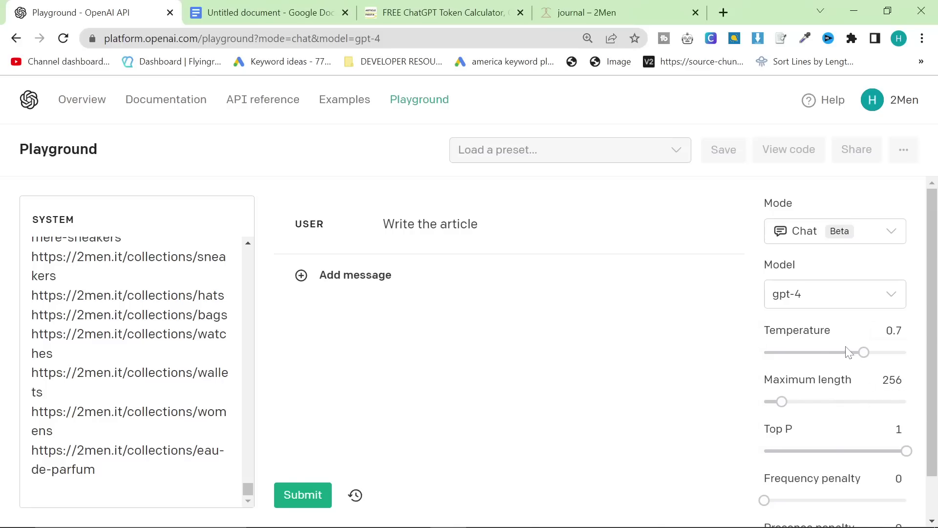
# Try the presence and frequency penalty sliders, then return both to 0
pyautogui.scroll(-1, 835, 391)
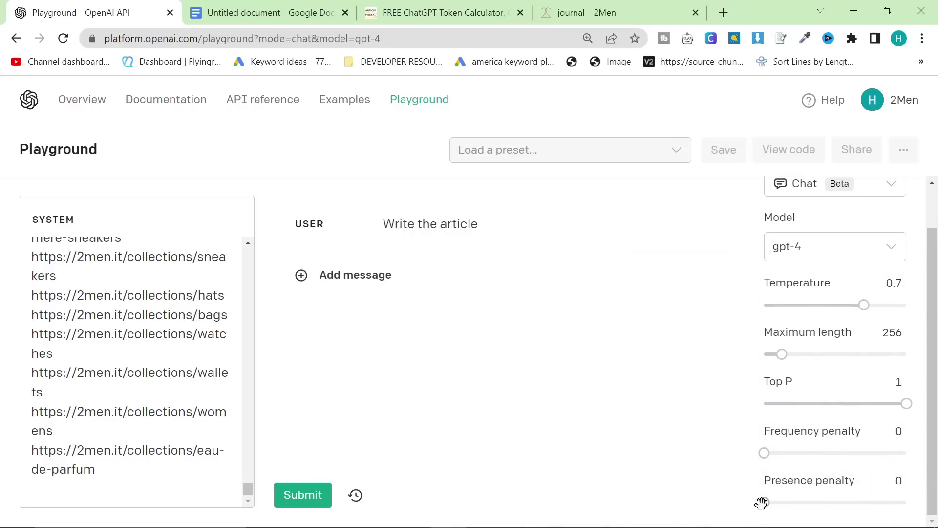
pyautogui.moveTo(762, 501); pyautogui.dragTo(906, 502)
pyautogui.moveTo(764, 453)
pyautogui.mouseDown()
pyautogui.moveTo(904, 451)
pyautogui.moveTo(762, 452)
pyautogui.mouseUp()
pyautogui.moveTo(906, 502); pyautogui.dragTo(669, 509)
pyautogui.scroll(15, 137, 371)
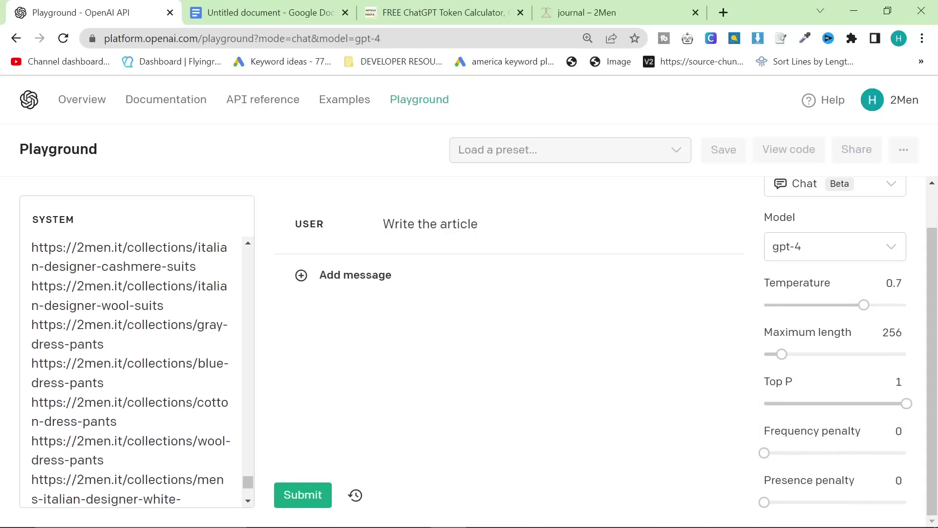
pyautogui.scroll(15, 136, 371)
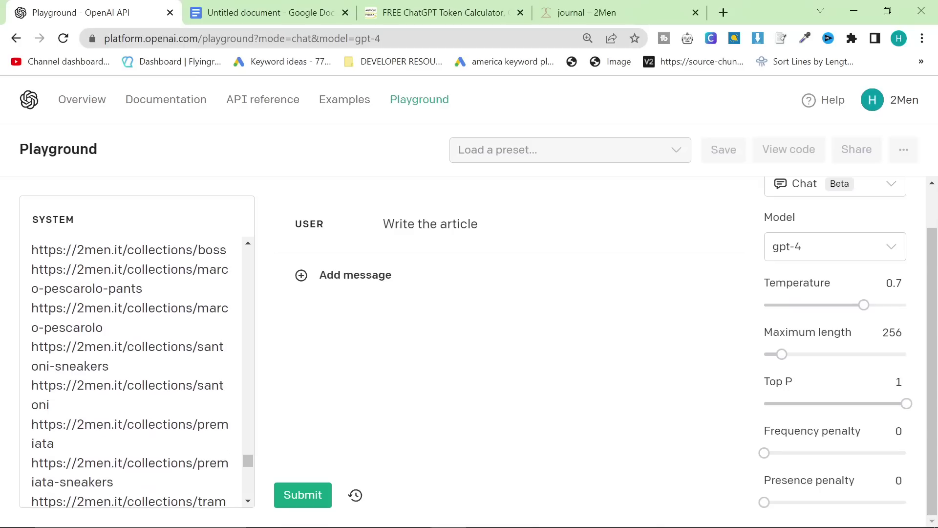
pyautogui.scroll(15, 136, 371)
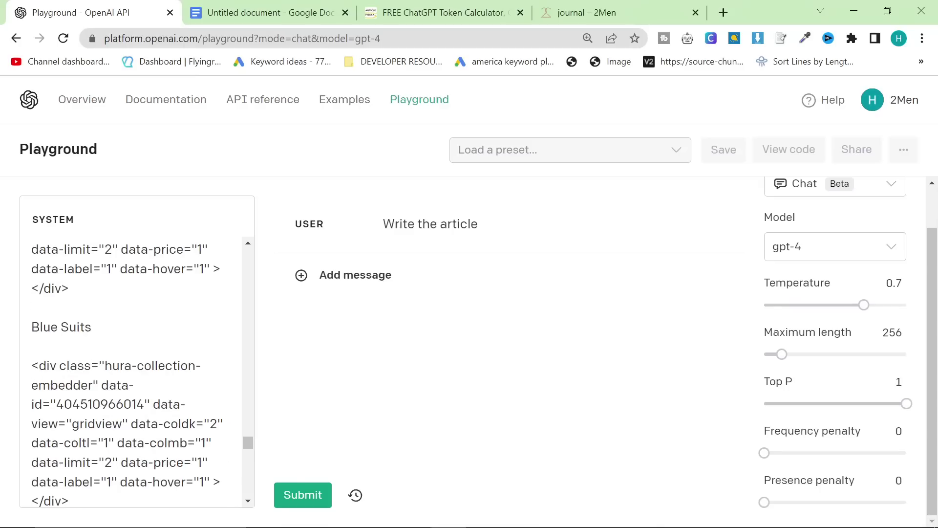
# Set Temperature to 1 and Maximum length to 2048
pyautogui.moveTo(69, 428); pyautogui.dragTo(1, 279)
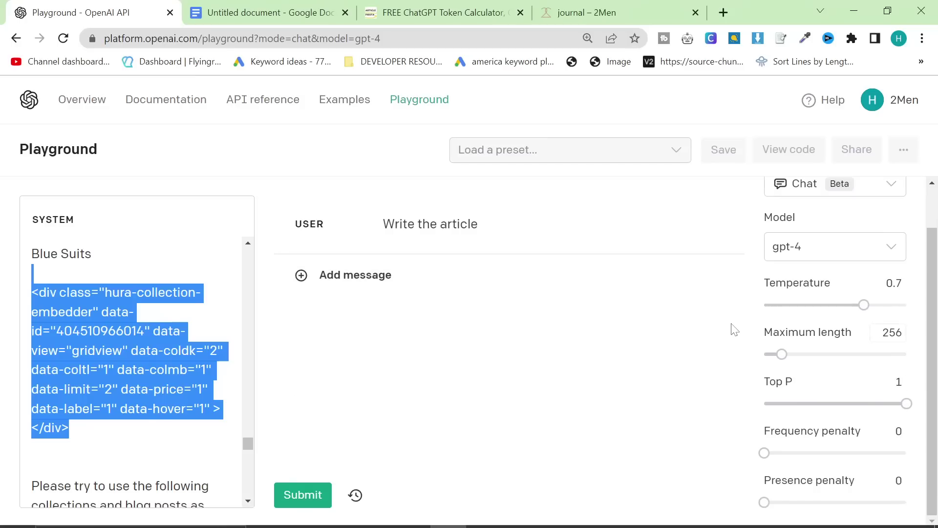
pyautogui.click(138, 292)
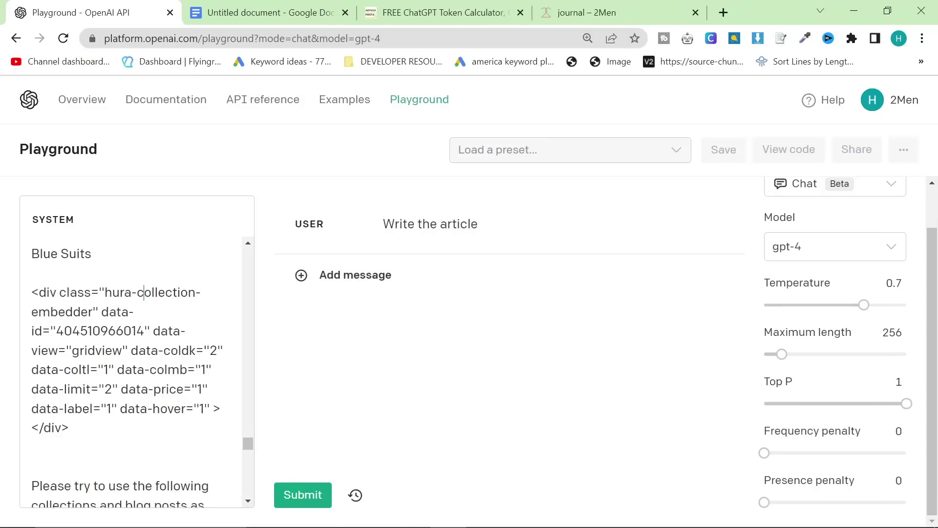
pyautogui.moveTo(864, 304); pyautogui.dragTo(907, 305)
pyautogui.moveTo(789, 354); pyautogui.dragTo(908, 354)
pyautogui.scroll(-6, 137, 371)
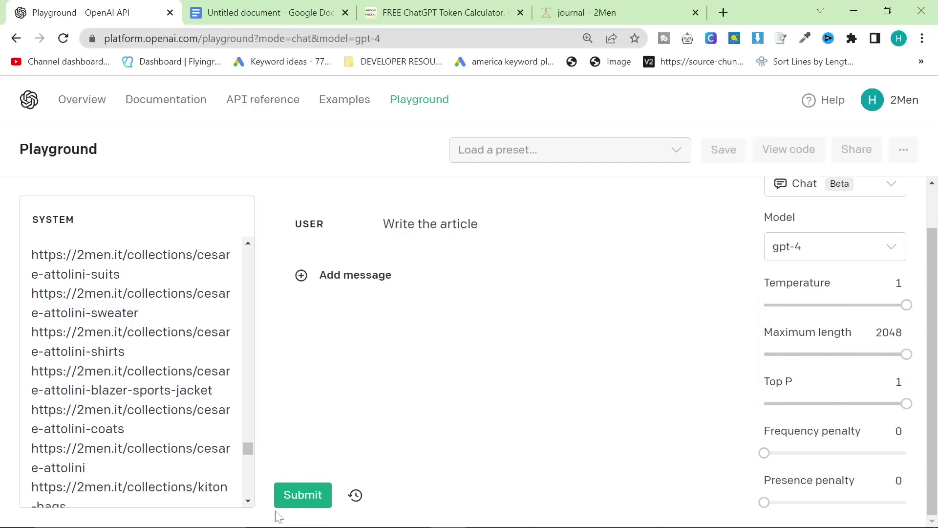
# Lower Maximum length to 1053 after the 8192-token context error and resubmit the prompt
pyautogui.hotkey('ctrl', 'a')
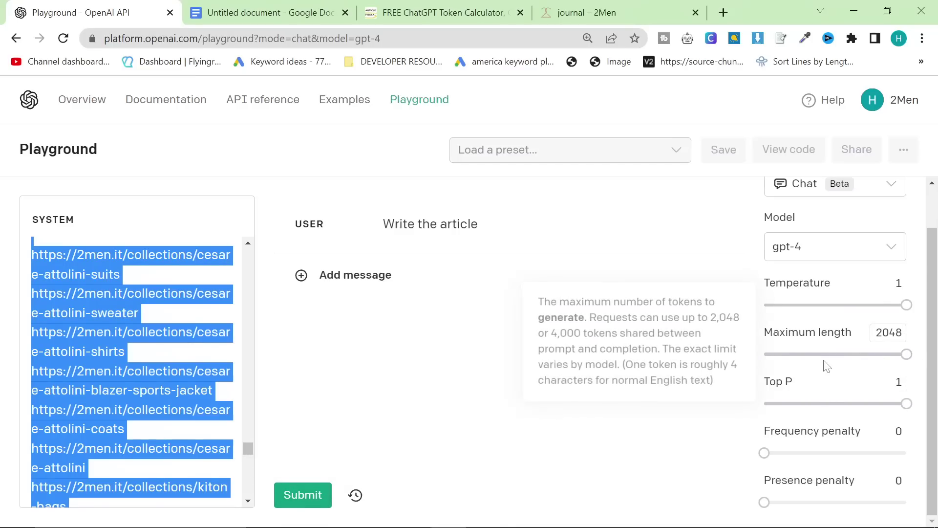
pyautogui.click(315, 494)
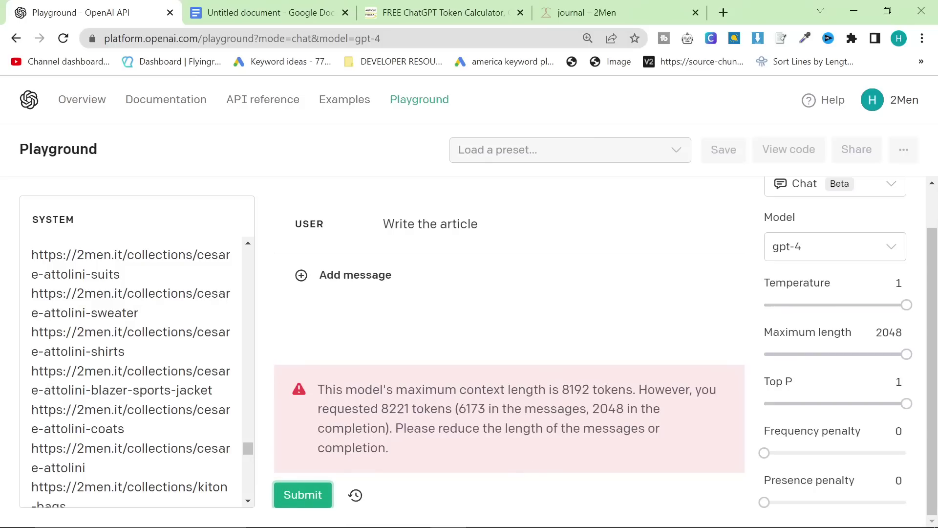
pyautogui.moveTo(906, 354); pyautogui.dragTo(838, 369)
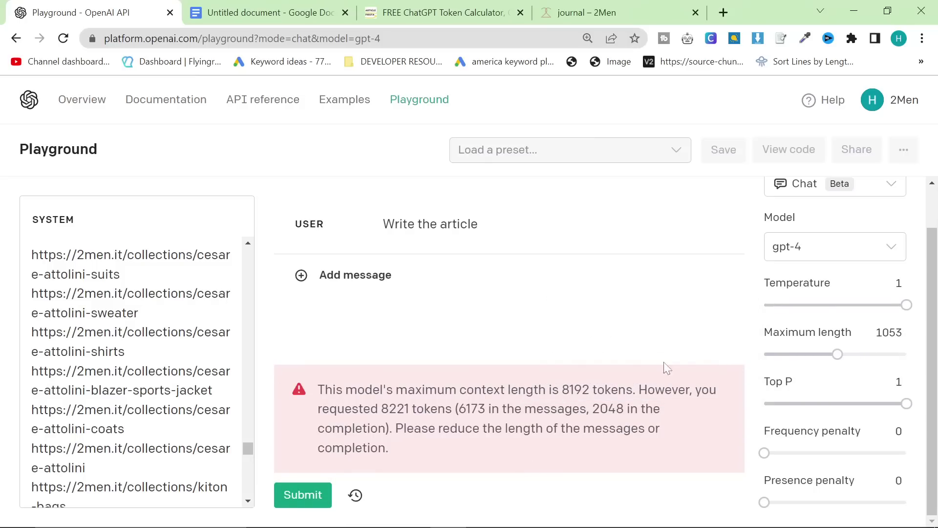
pyautogui.scroll(10, 137, 371)
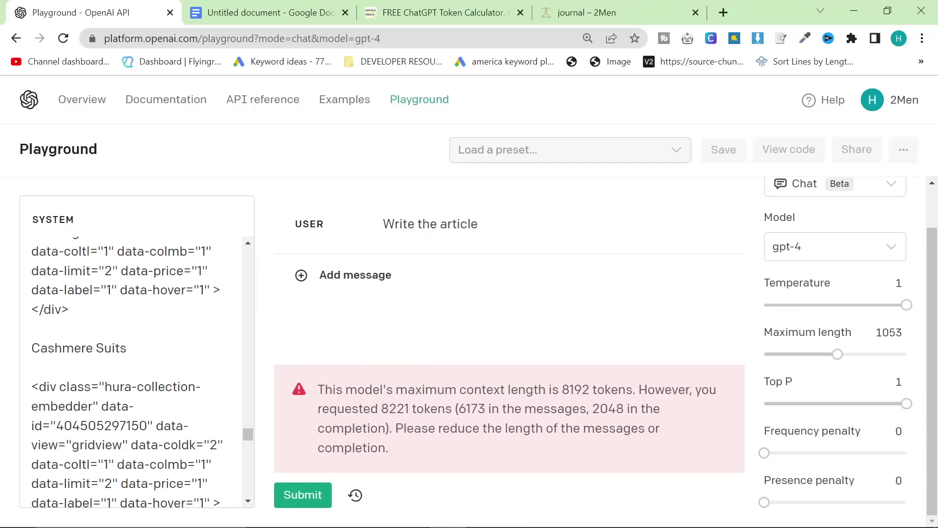
pyautogui.scroll(10, 137, 371)
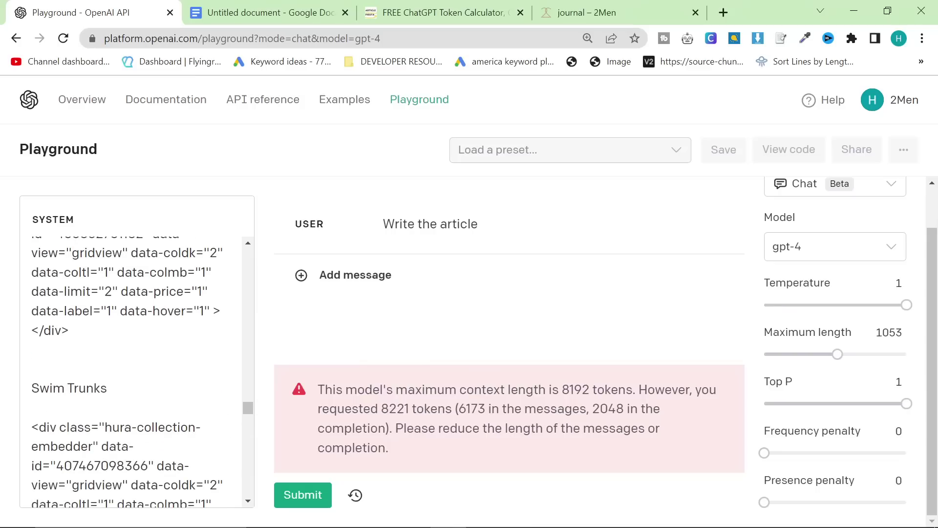
pyautogui.scroll(5, 137, 371)
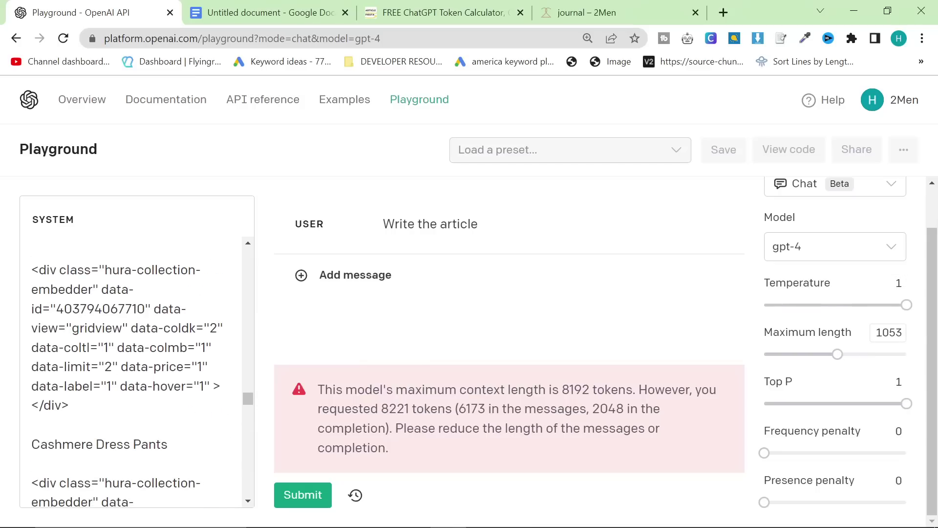
pyautogui.click(328, 499)
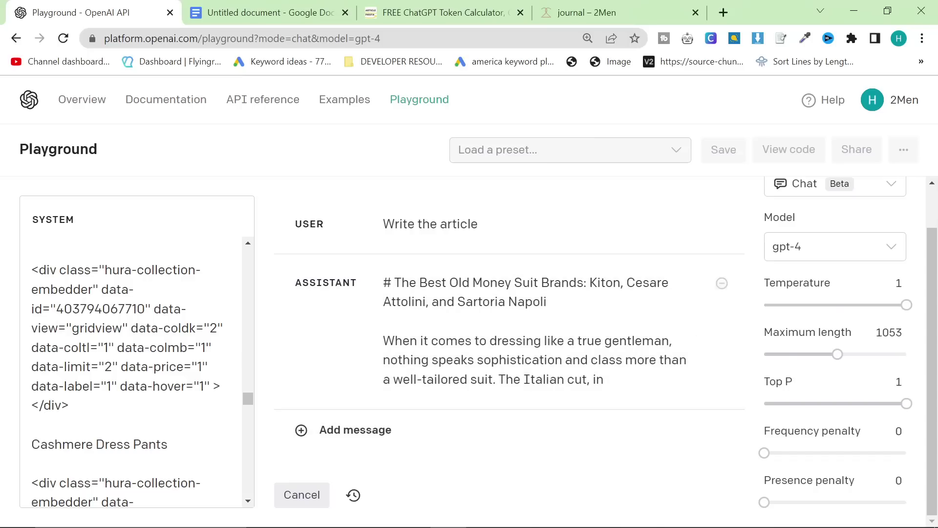
# Search the page for 'sartoria napoli' and locate the misspelled 'Sartorio' in the prompt
pyautogui.hotkey('ctrl', 'f')
pyautogui.write('sart')
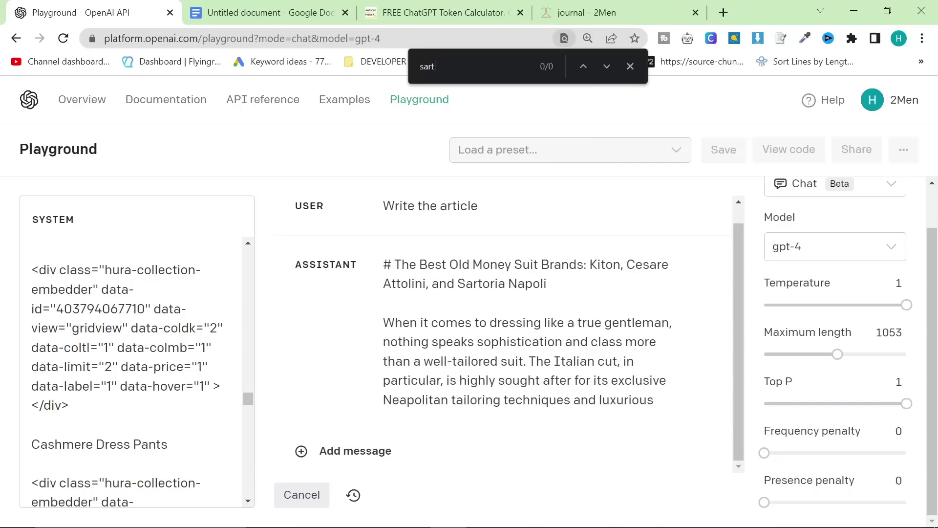
pyautogui.write('oria napoli')
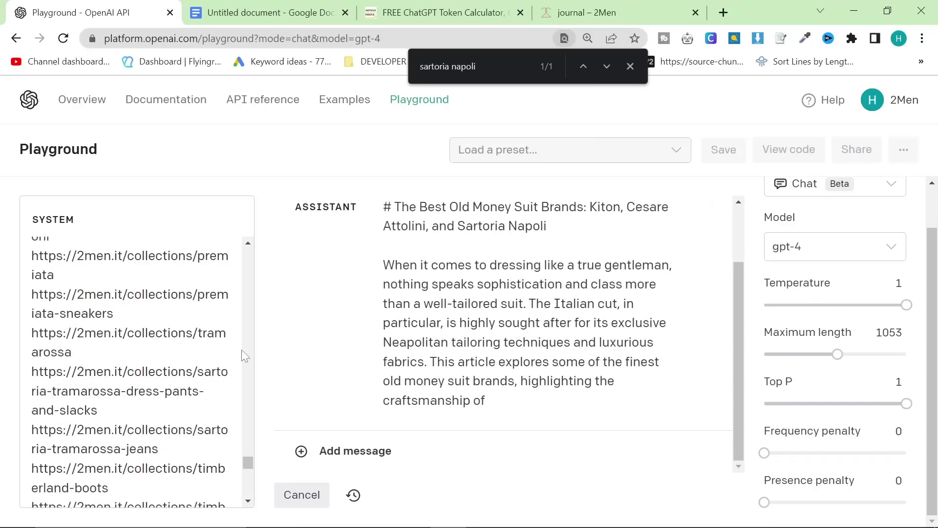
pyautogui.moveTo(248, 460); pyautogui.dragTo(245, 240)
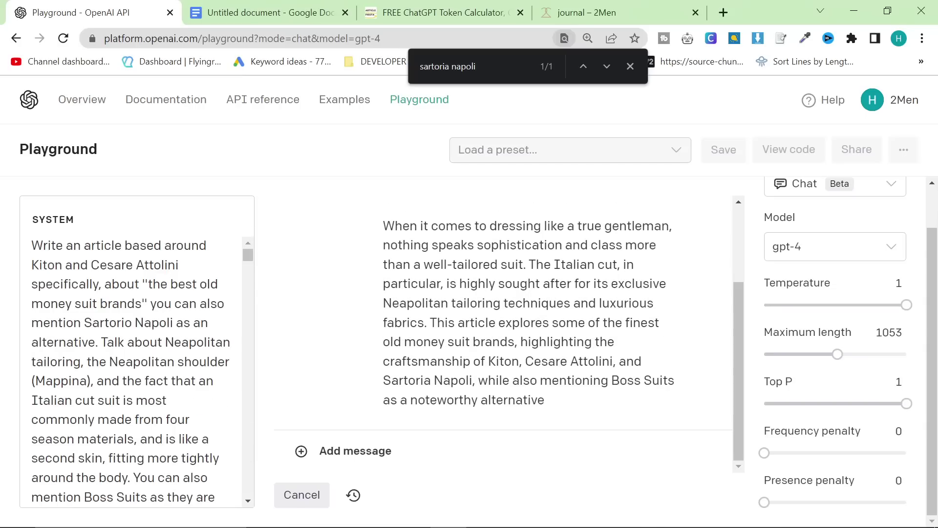
pyautogui.doubleClick(121, 322)
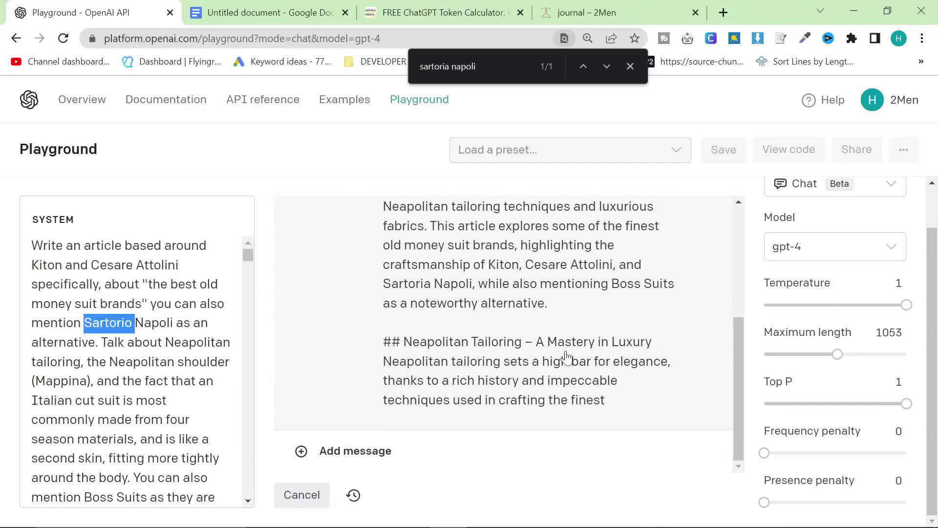
pyautogui.moveTo(737, 383); pyautogui.dragTo(739, 310)
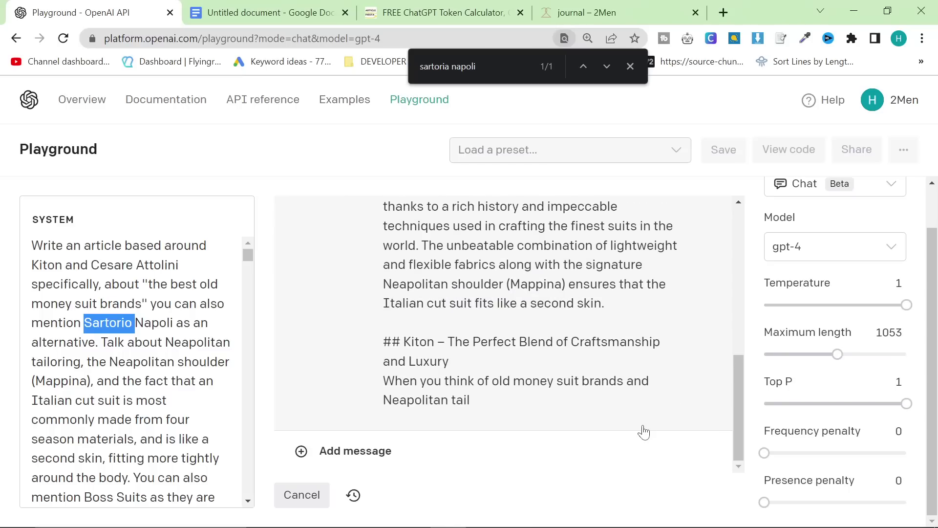
pyautogui.scroll(2, 643, 415)
pyautogui.scroll(1, 770, 467)
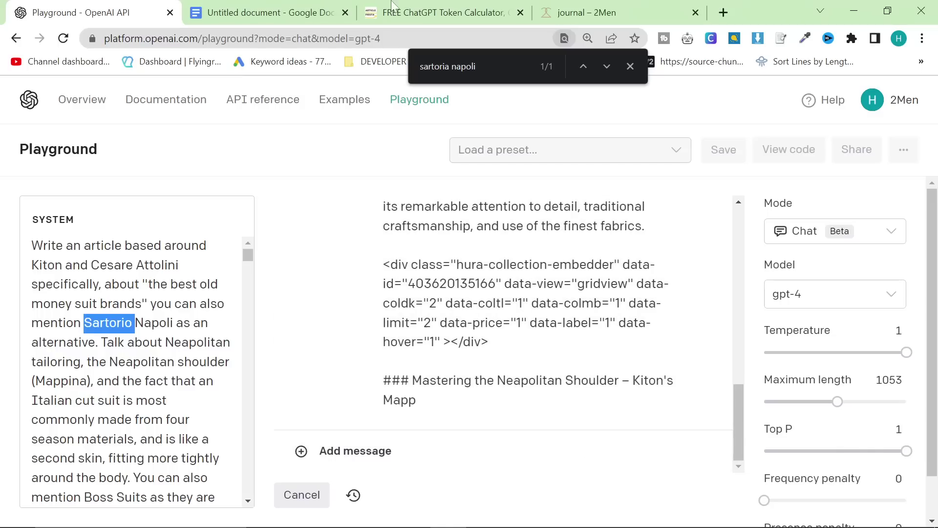
pyautogui.click(724, 12)
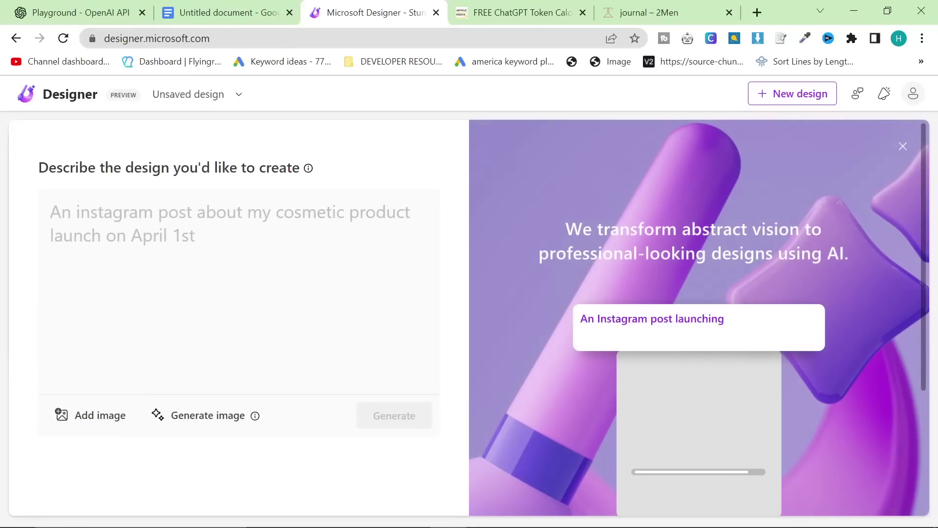
# Generate Designer images for a Shopify featured image titled "old money suit brands"
pyautogui.write('A shopify featured image blog post')
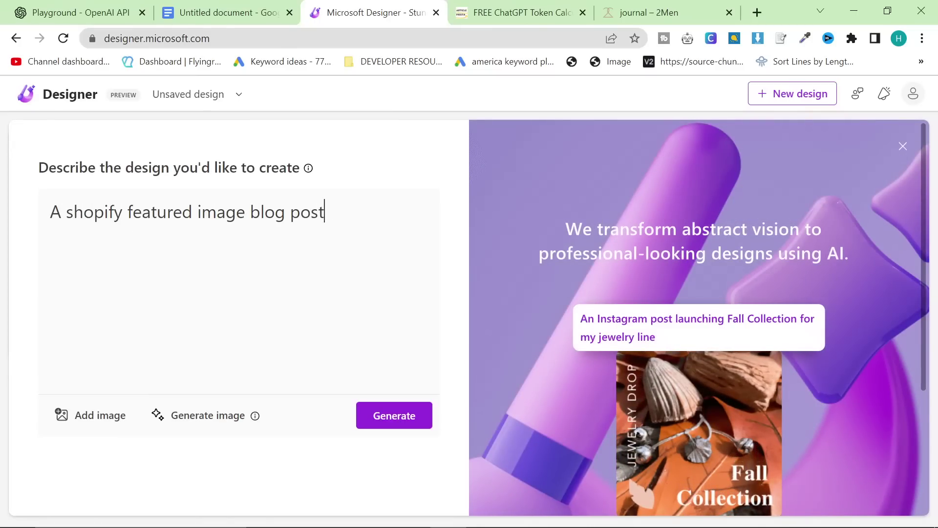
pyautogui.write(' with the ')
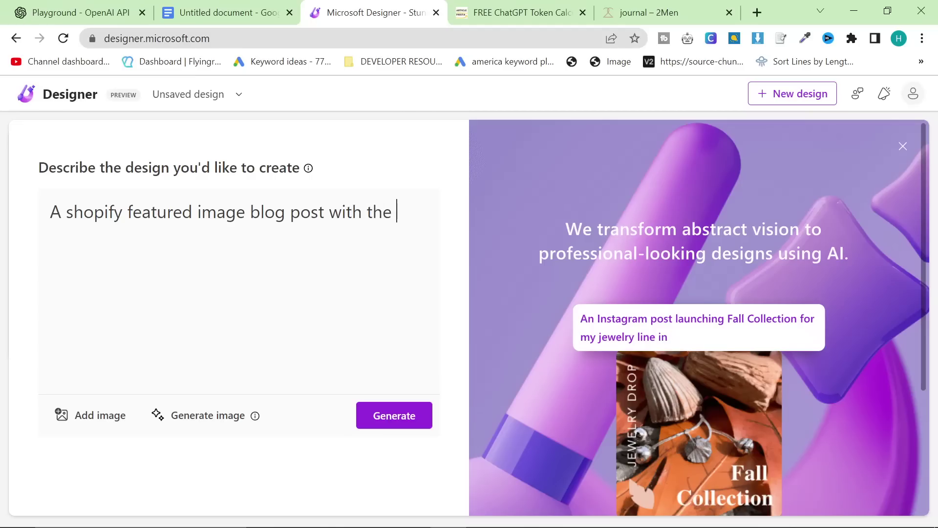
pyautogui.write('title "old money ')
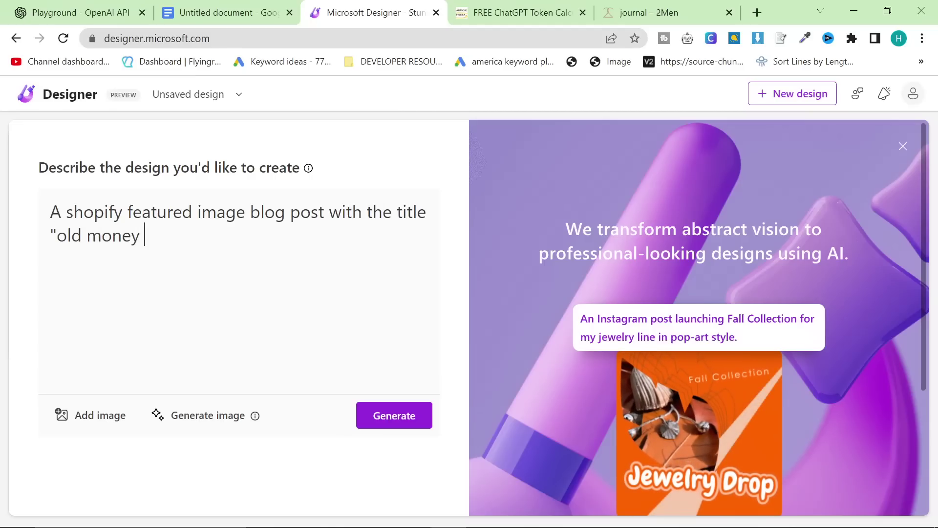
pyautogui.write('suit brands"')
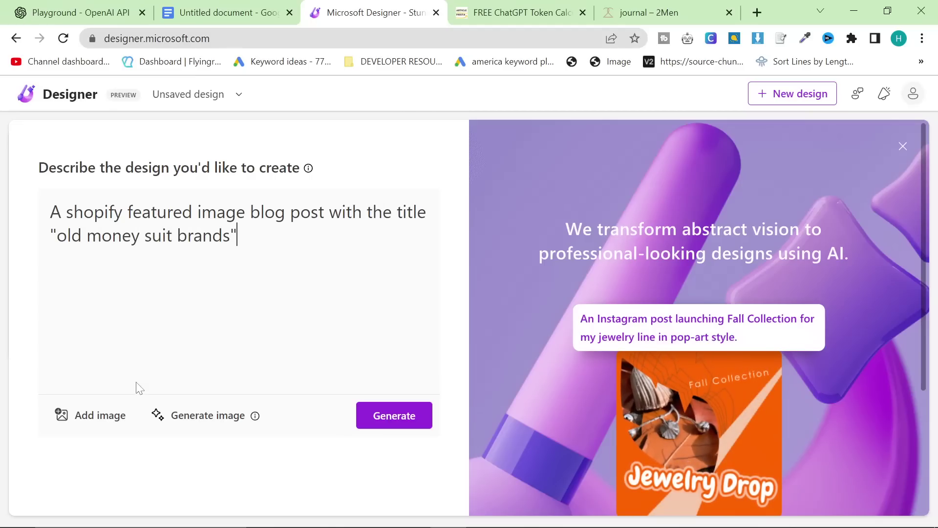
pyautogui.click(410, 420)
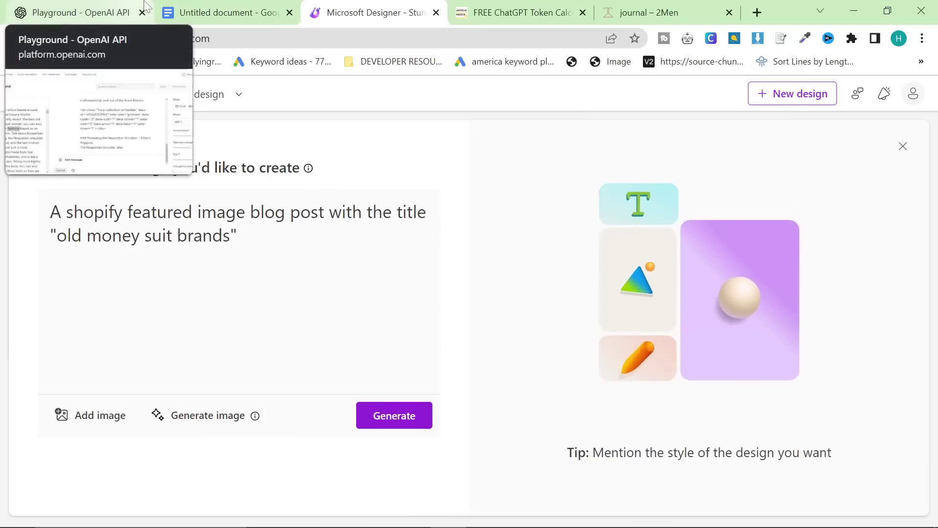
pyautogui.click(78, 12)
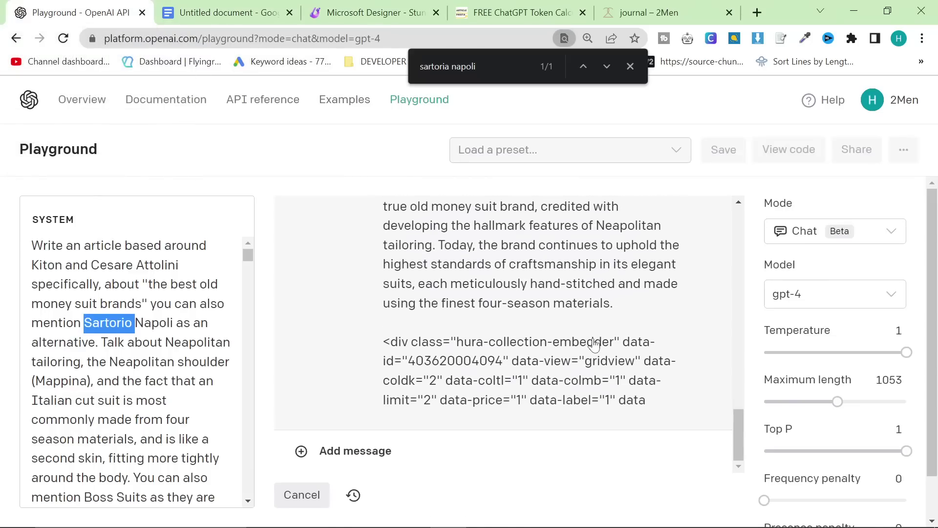
# Choose the Designer result showing the man by the boat and open it for customising
pyautogui.click(361, 7)
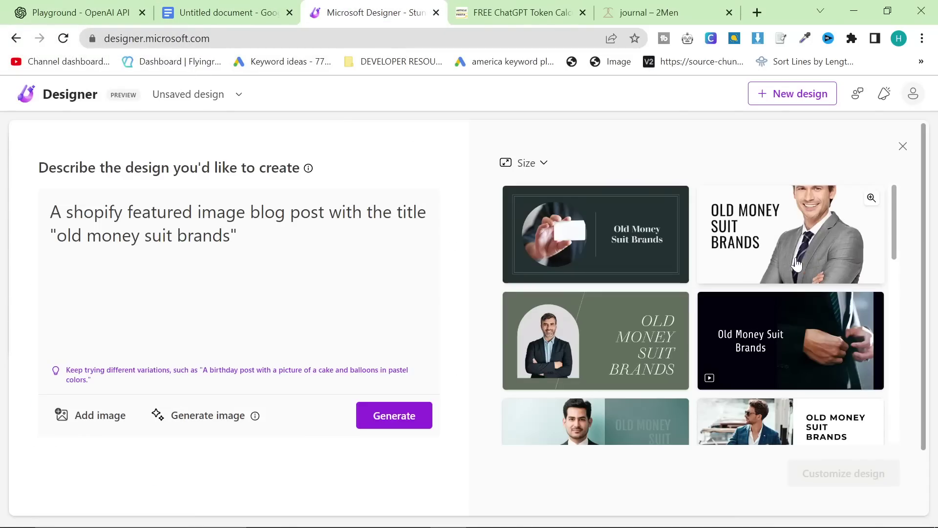
pyautogui.click(596, 235)
pyautogui.click(735, 242)
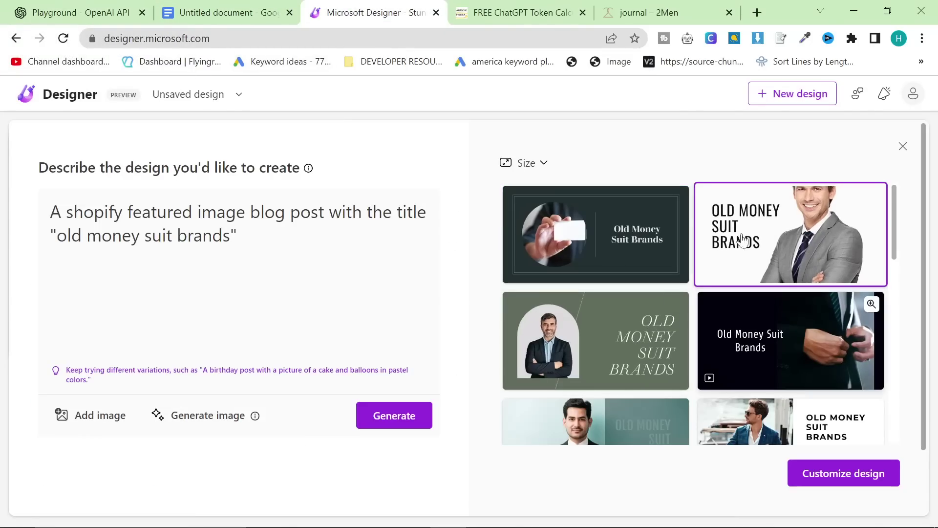
pyautogui.scroll(-2, 801, 401)
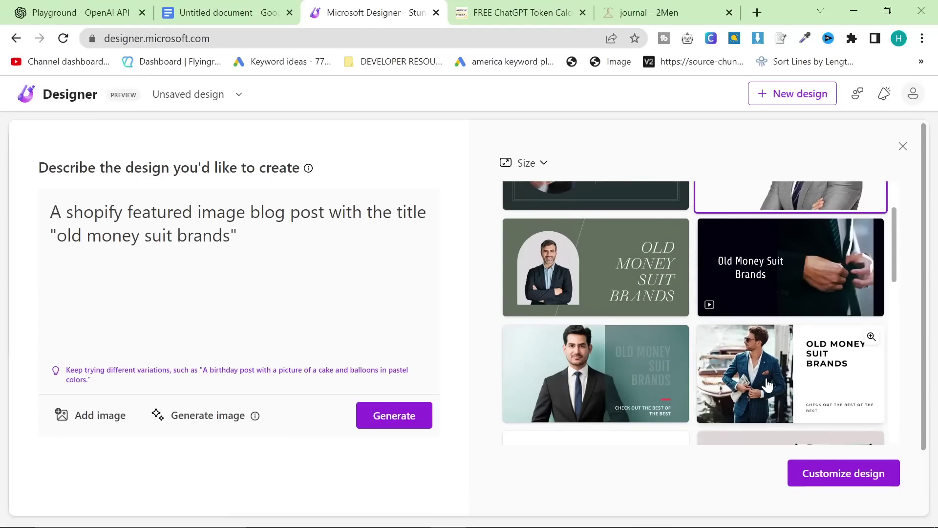
pyautogui.click(784, 389)
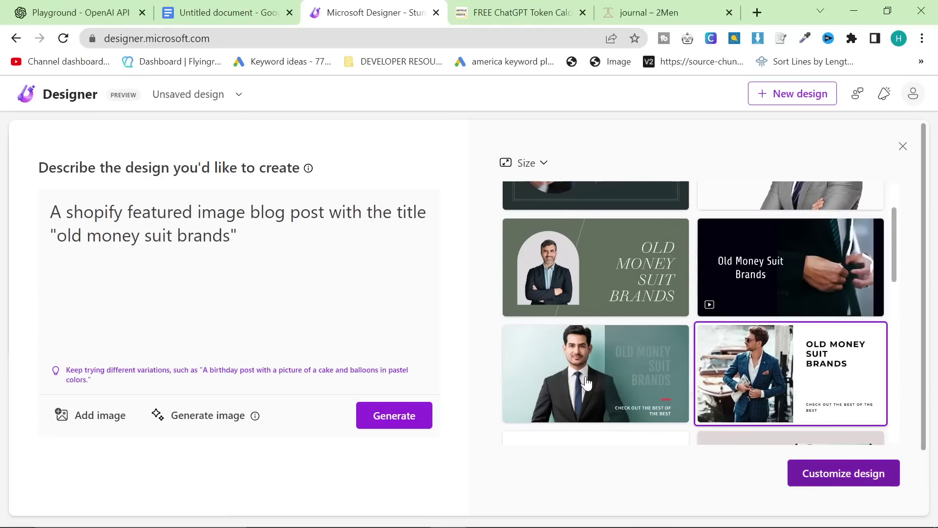
pyautogui.press('Return')
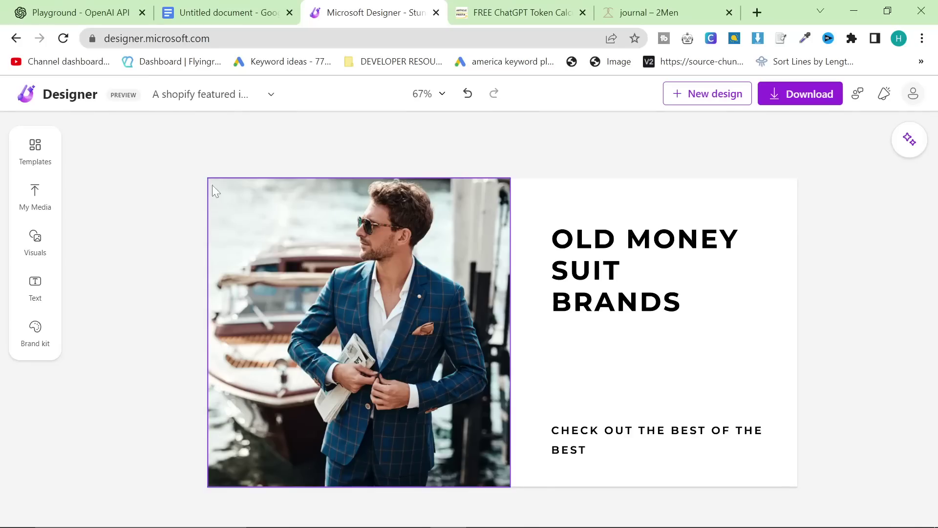
pyautogui.click(77, 5)
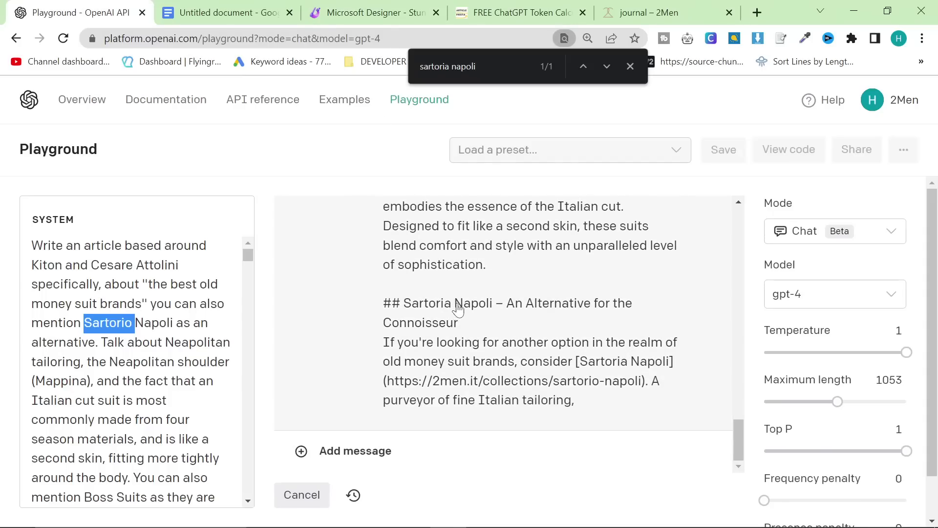
# Search Google for "sartoria napoli" and skim the results
pyautogui.click(755, 12)
pyautogui.write('sartoria n')
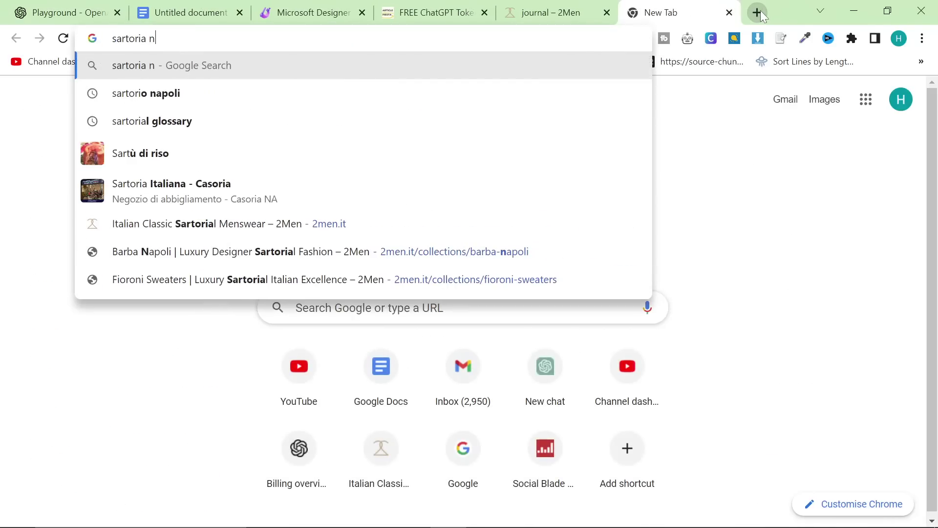
pyautogui.write('apoli')
pyautogui.press('Return')
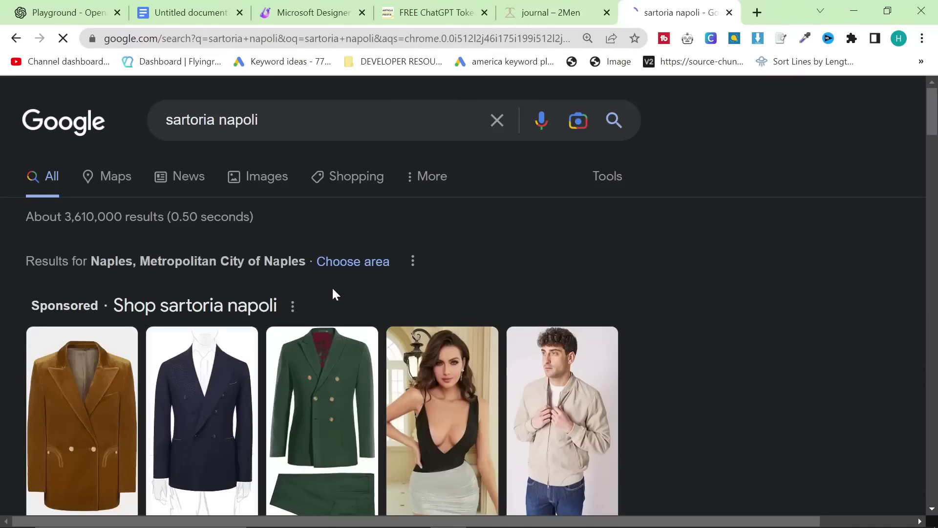
pyautogui.scroll(-15, 333, 289)
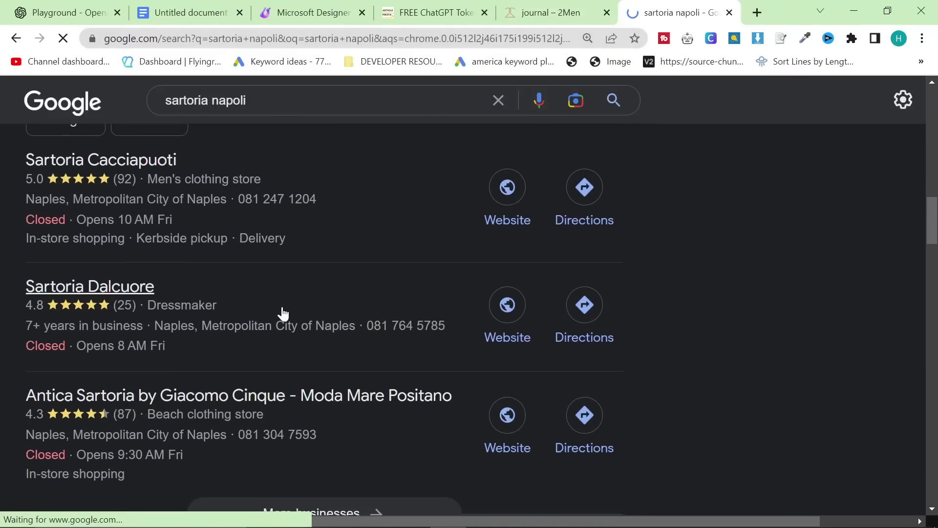
pyautogui.scroll(-8, 272, 303)
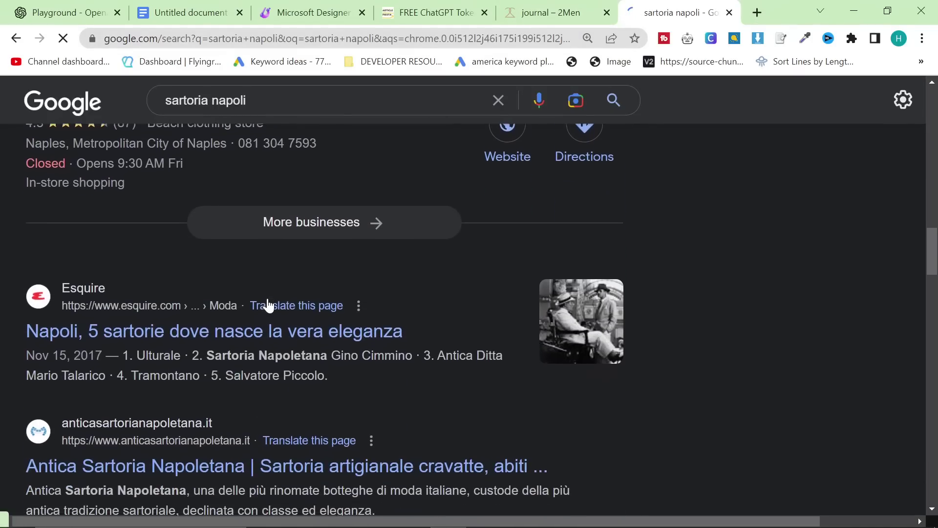
pyautogui.click(50, 7)
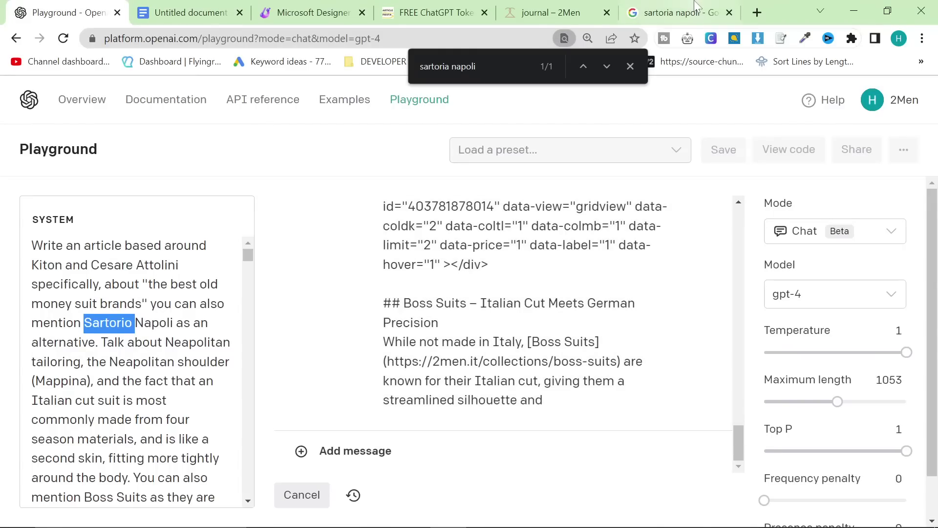
# Re-search Google for "sartorio napoli" to find the official sartorionapoli.it site
pyautogui.click(679, 12)
pyautogui.press('/')
pyautogui.write('sartopr')
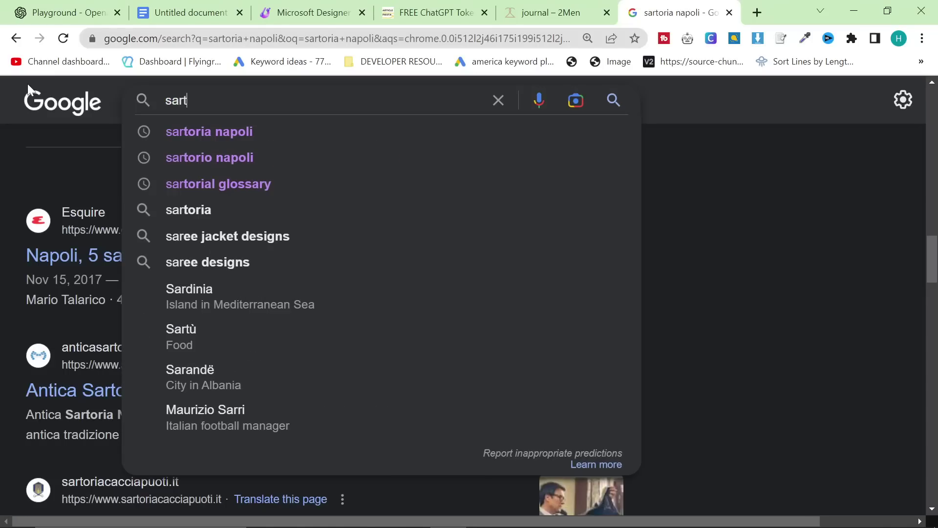
pyautogui.press('BackSpace')
pyautogui.press('BackSpace')
pyautogui.write('rio')
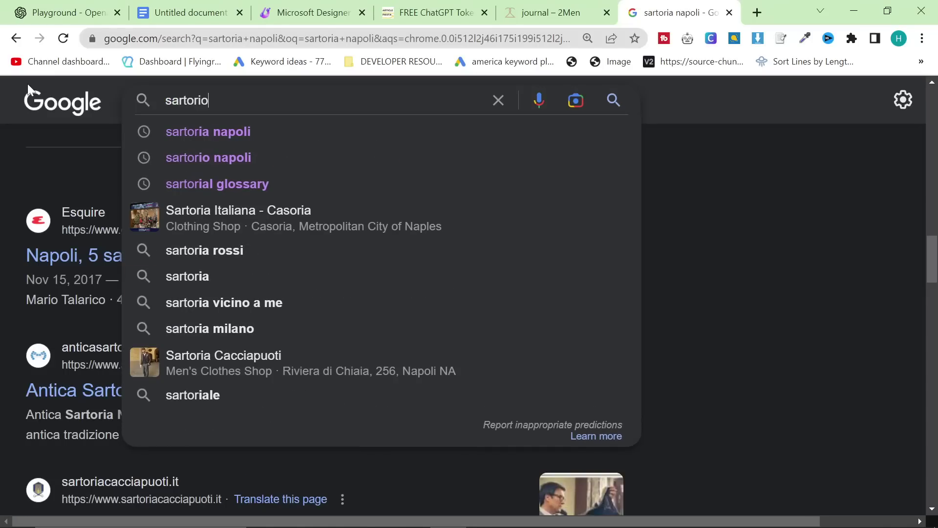
pyautogui.write(' napoli')
pyautogui.press('Return')
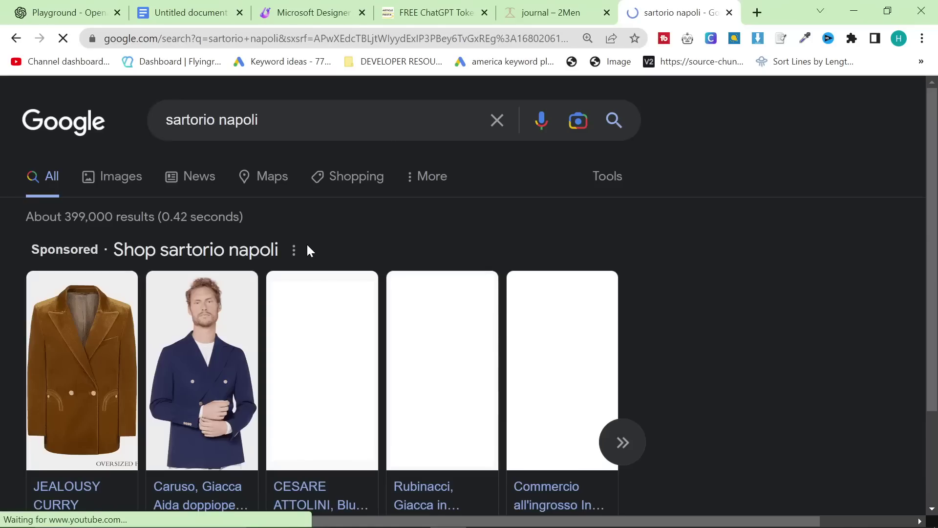
pyautogui.scroll(-7, 308, 250)
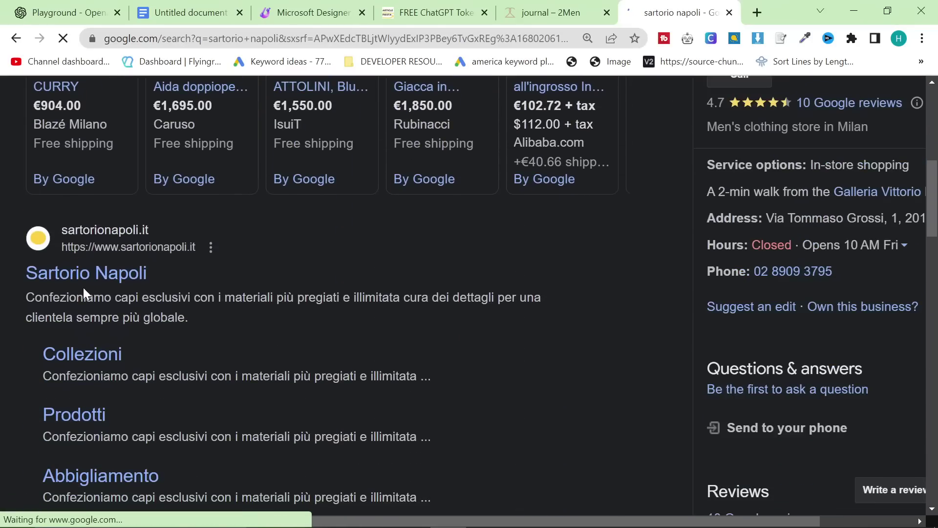
pyautogui.click(542, 12)
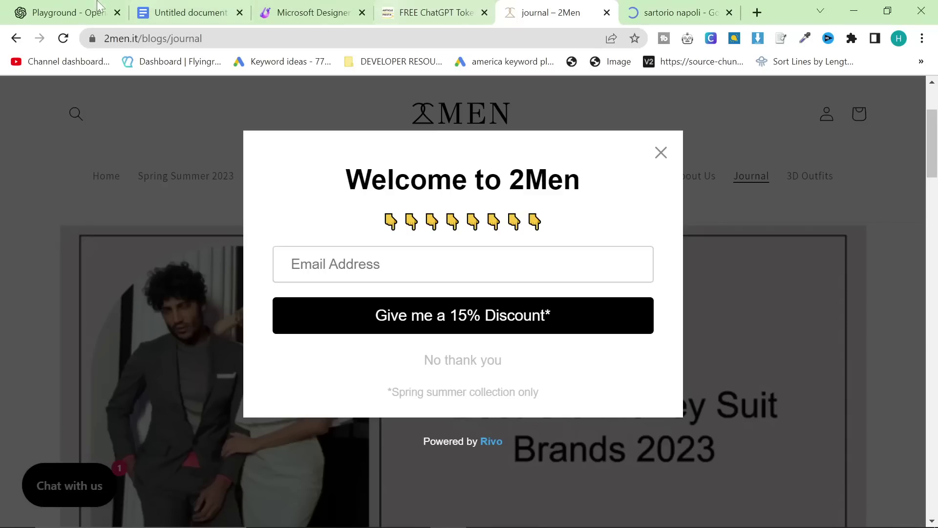
# Select all the text of the finished GPT-4 article in the Playground
pyautogui.click(98, 3)
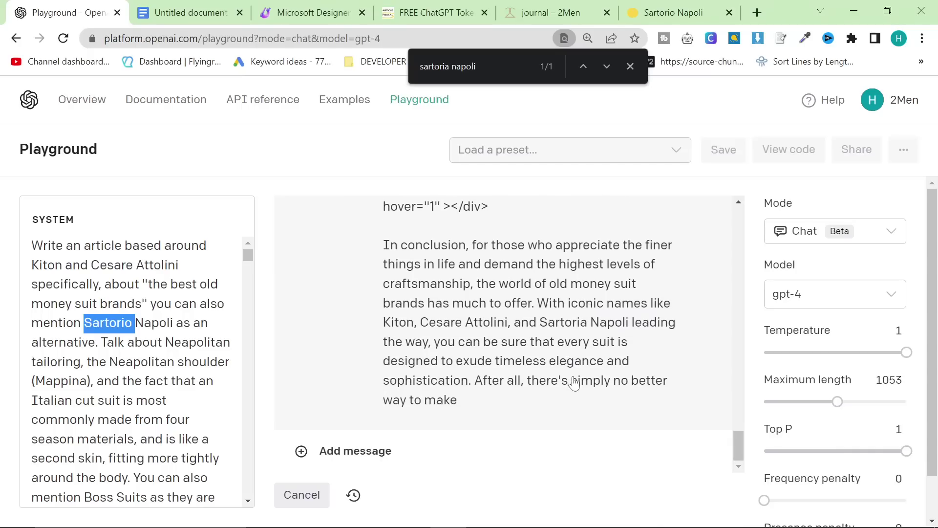
pyautogui.click(601, 342)
pyautogui.hotkey('ctrl', 'a')
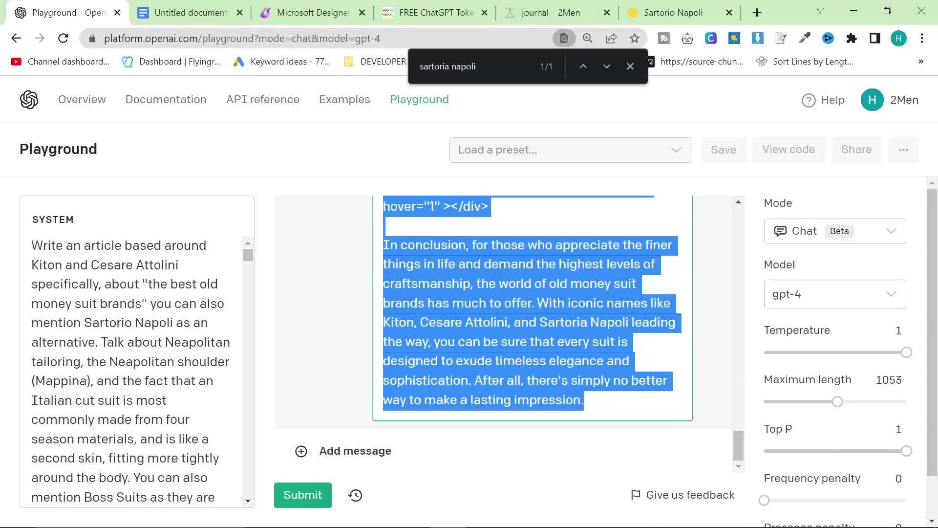
pyautogui.scroll(3, 503, 332)
pyautogui.scroll(-3, 503, 332)
# Search Google for "markdown to html"
pyautogui.click(759, 12)
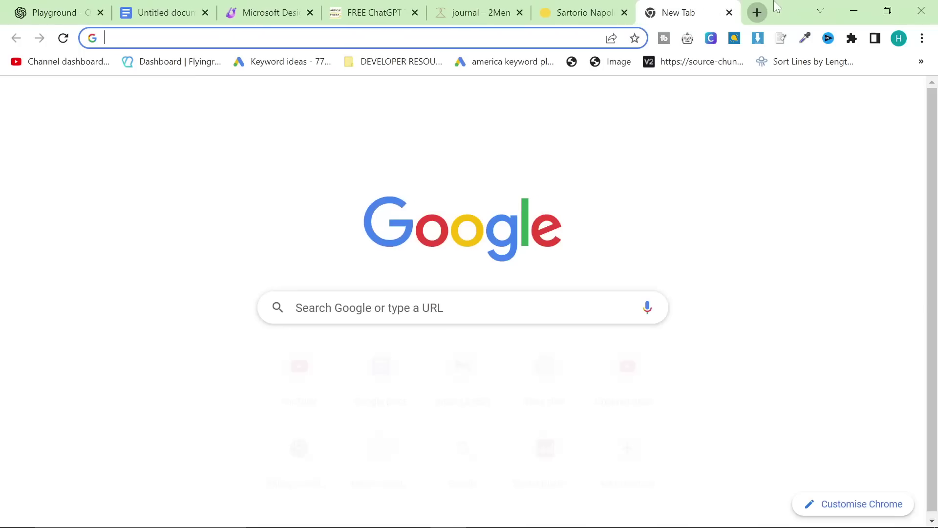
pyautogui.write('markdown to html')
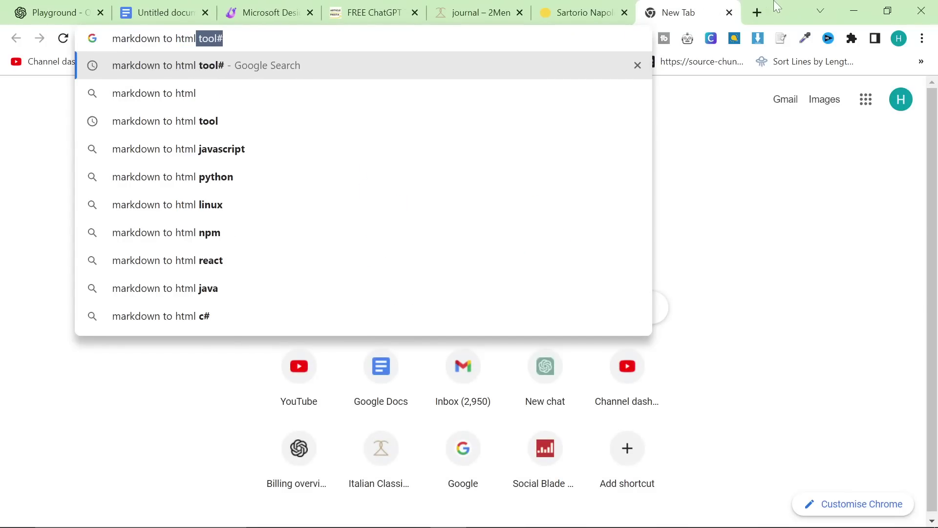
pyautogui.press('Delete')
pyautogui.press('Return')
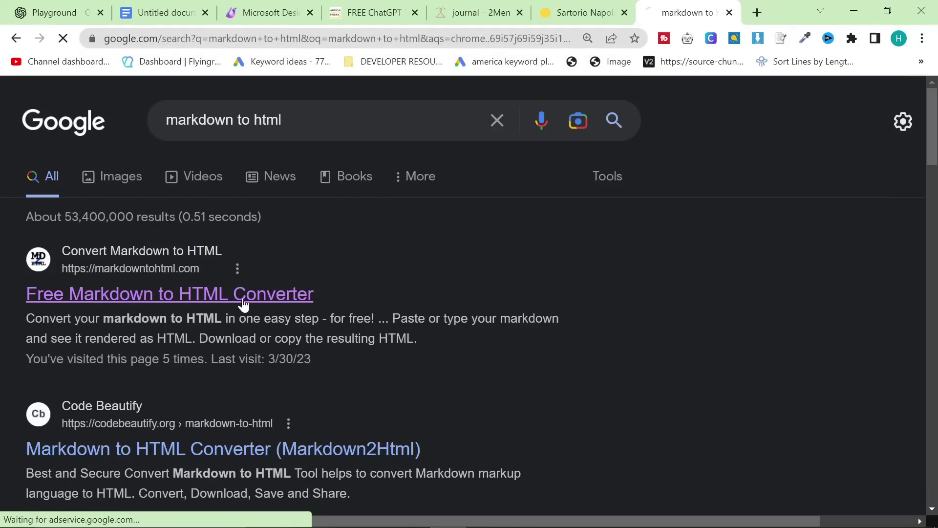
# Paste the article into the Free Markdown to HTML Converter and check the rendered preview
pyautogui.click(244, 304)
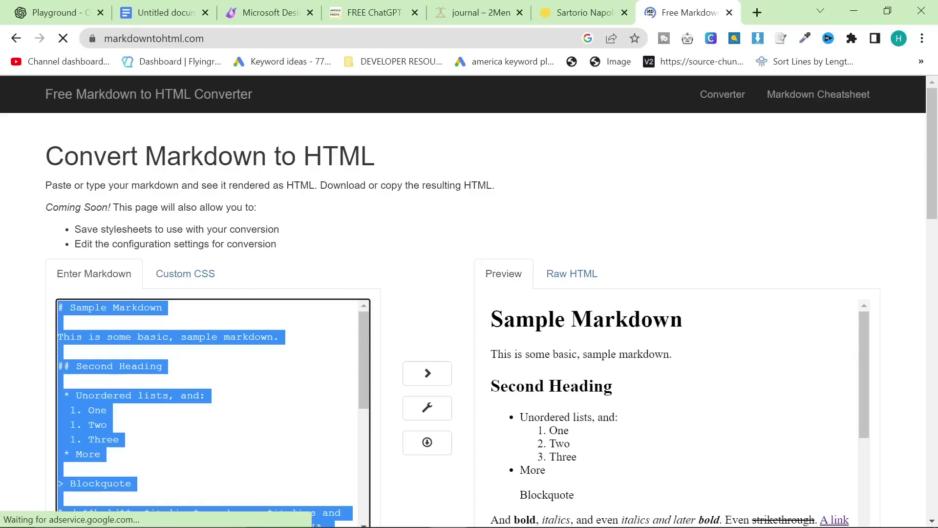
pyautogui.hotkey('ctrl', 'v')
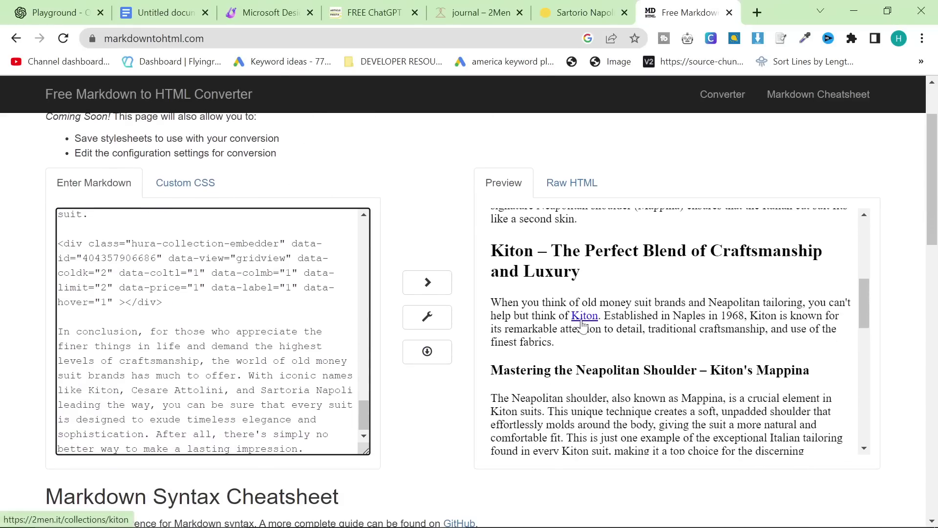
pyautogui.scroll(-3, 585, 322)
pyautogui.click(609, 398)
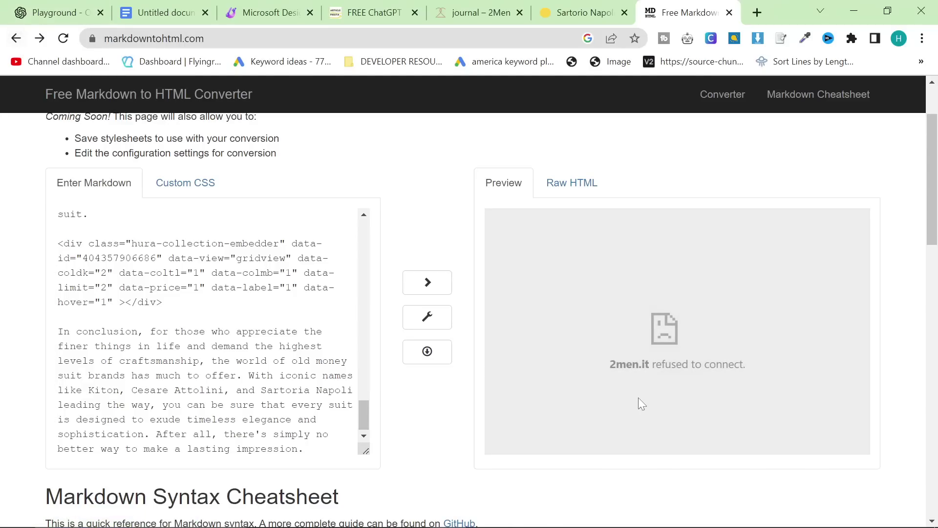
pyautogui.click(210, 313)
pyautogui.click(421, 283)
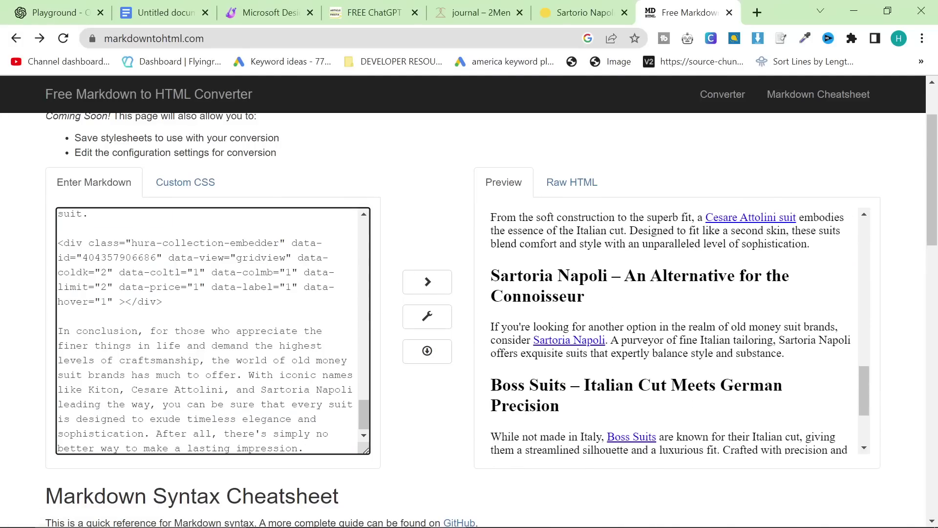
# In the Raw HTML output, select the Kiton hura-collection-embedder div
pyautogui.click(570, 184)
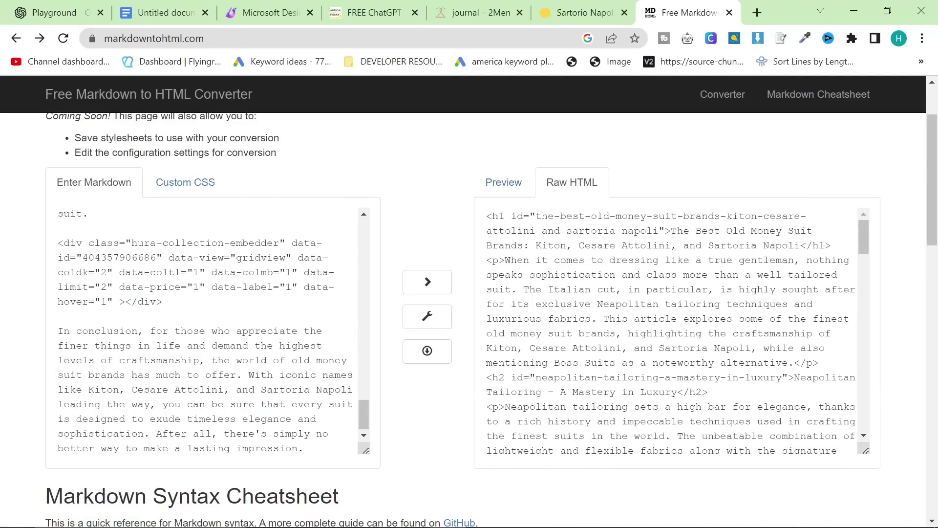
pyautogui.hotkey('ctrl', 'a')
pyautogui.scroll(-6, 671, 331)
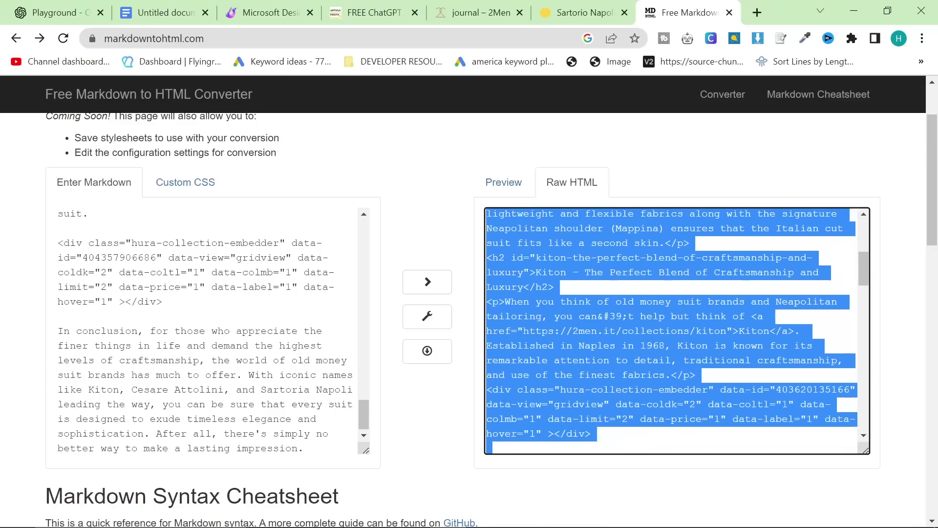
pyautogui.scroll(-3, 672, 331)
pyautogui.scroll(3, 672, 330)
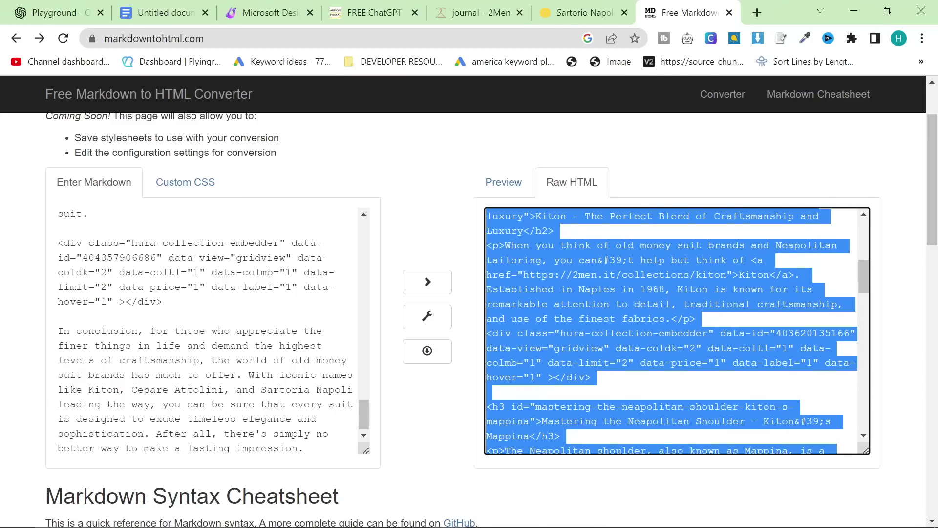
pyautogui.click(672, 330)
pyautogui.moveTo(591, 377); pyautogui.dragTo(463, 333)
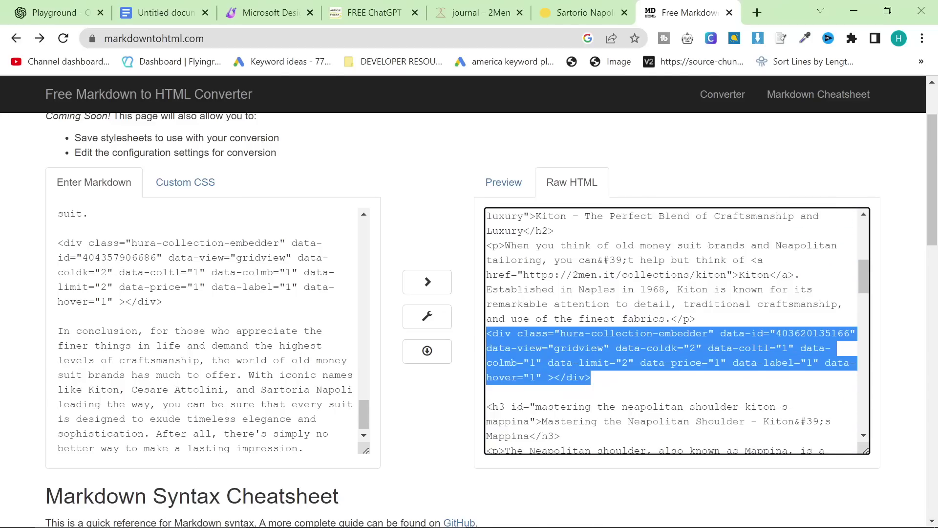
pyautogui.click(756, 12)
# Load 2men.it and open the Best Old Money Suit Brands journal article
pyautogui.write('2men.it')
pyautogui.press('Return')
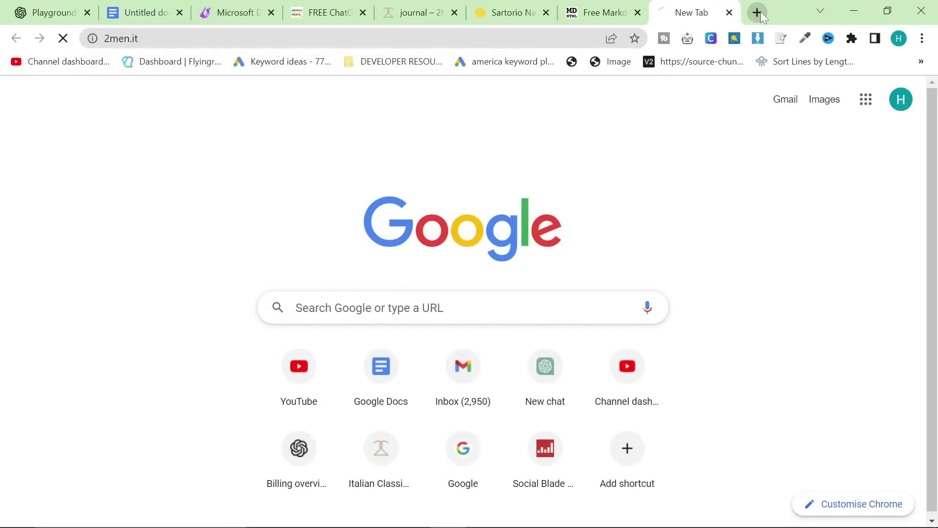
pyautogui.hotkey('ctrl', '5')
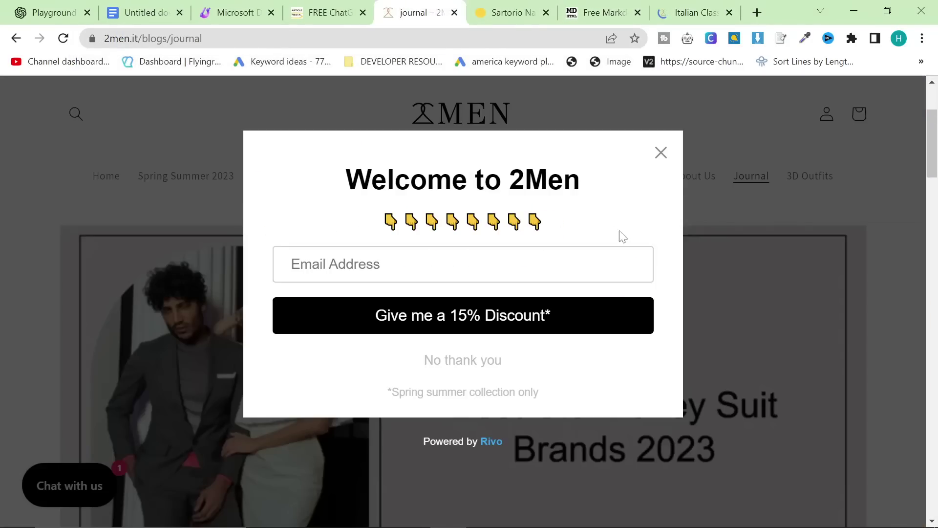
pyautogui.click(660, 152)
pyautogui.scroll(-4, 562, 276)
pyautogui.click(540, 267)
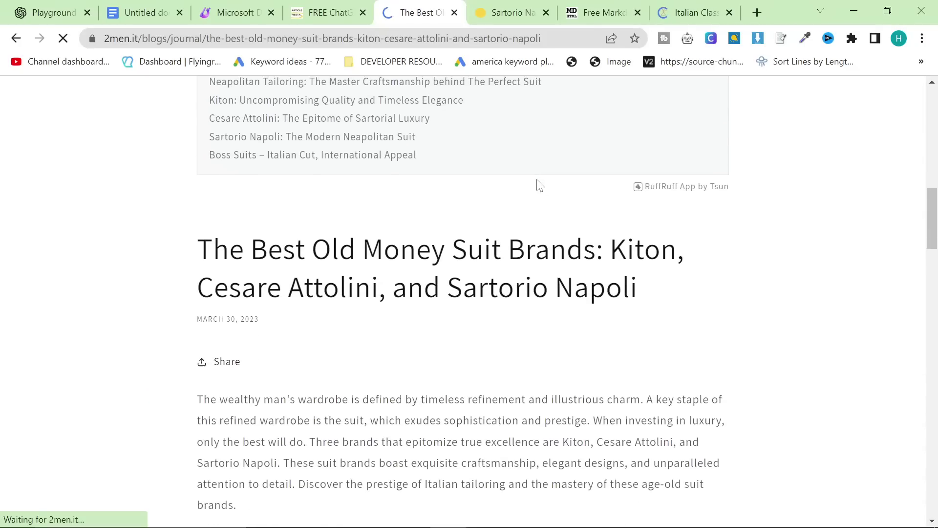
# Zoom the article out to 80% and inspect it with the developer tools
pyautogui.scroll(8, 536, 184)
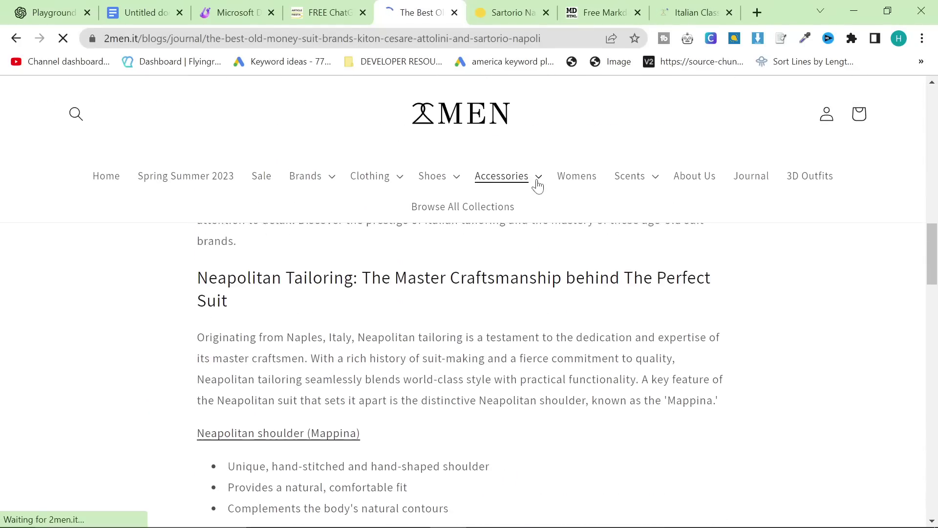
pyautogui.scroll(-13, 557, 293)
pyautogui.scroll(-8, 559, 298)
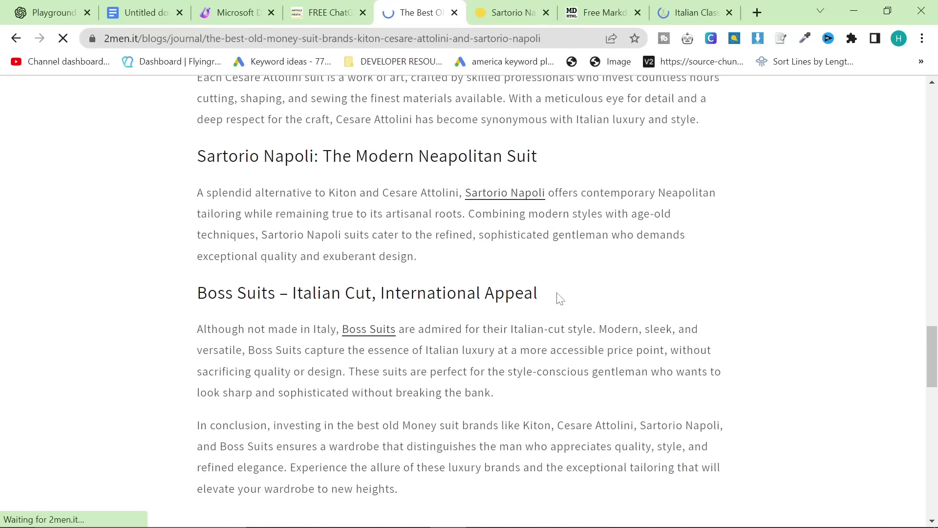
pyautogui.scroll(20, 559, 296)
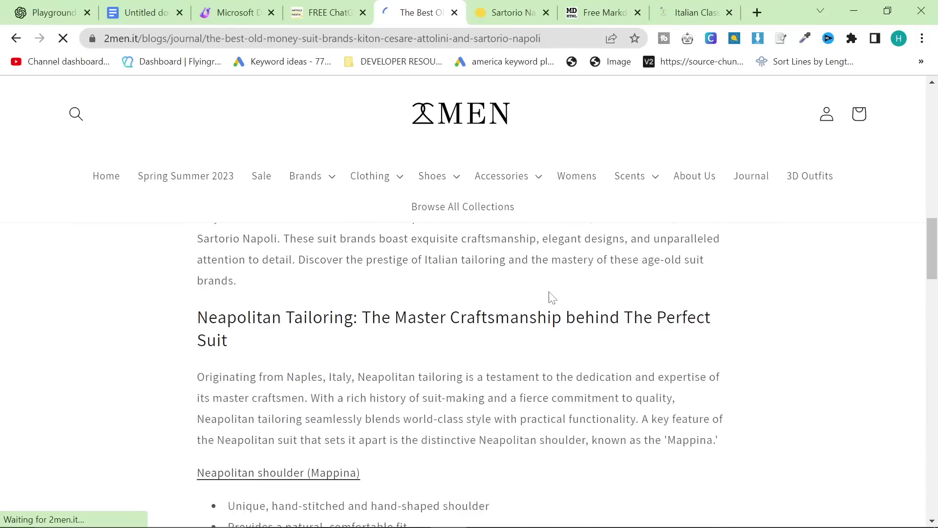
pyautogui.hotkey('ctrl', '-')
pyautogui.hotkey('ctrl', '-')
pyautogui.scroll(-9, 729, 290)
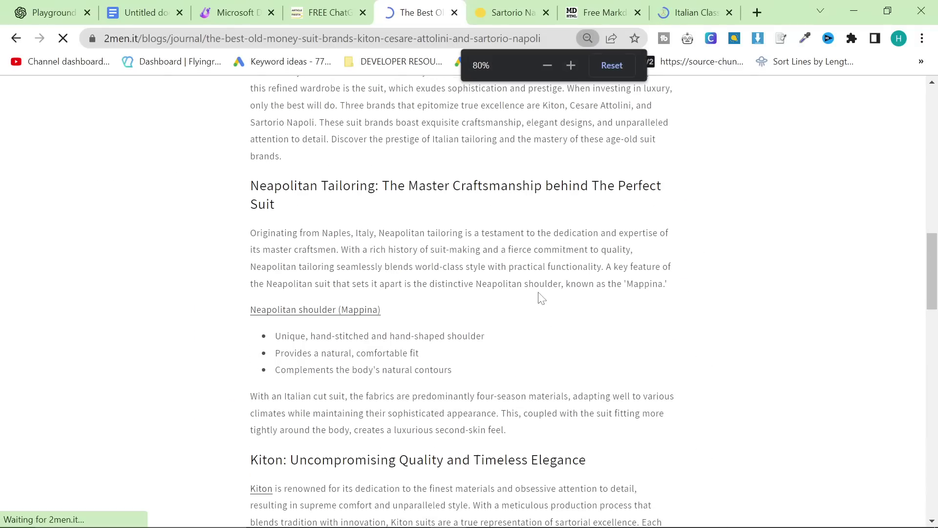
pyautogui.scroll(7, 729, 290)
pyautogui.rightClick(730, 290)
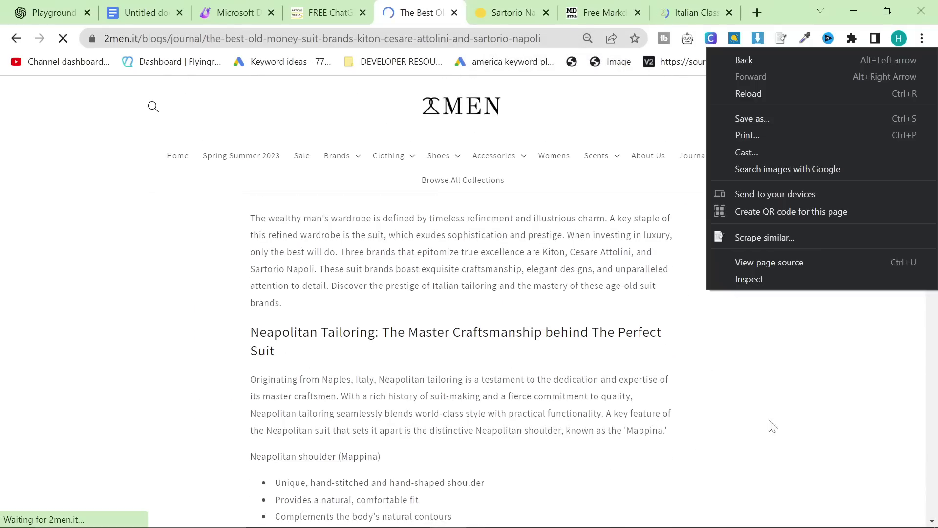
pyautogui.click(754, 278)
pyautogui.scroll(-2, 253, 275)
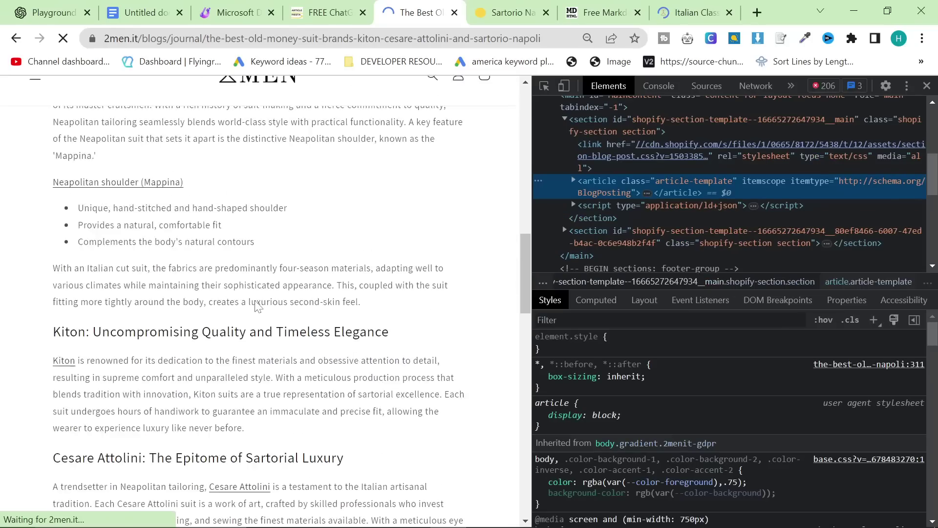
pyautogui.scroll(10, 262, 311)
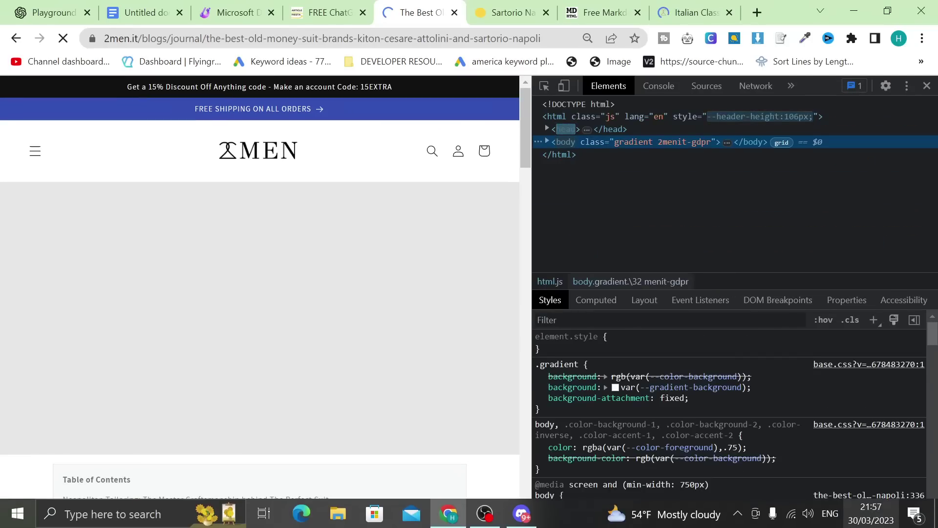
# Close DevTools and scroll past the Kiton, Cesare Attolini and Boss Suits product embeds
pyautogui.press('F12')
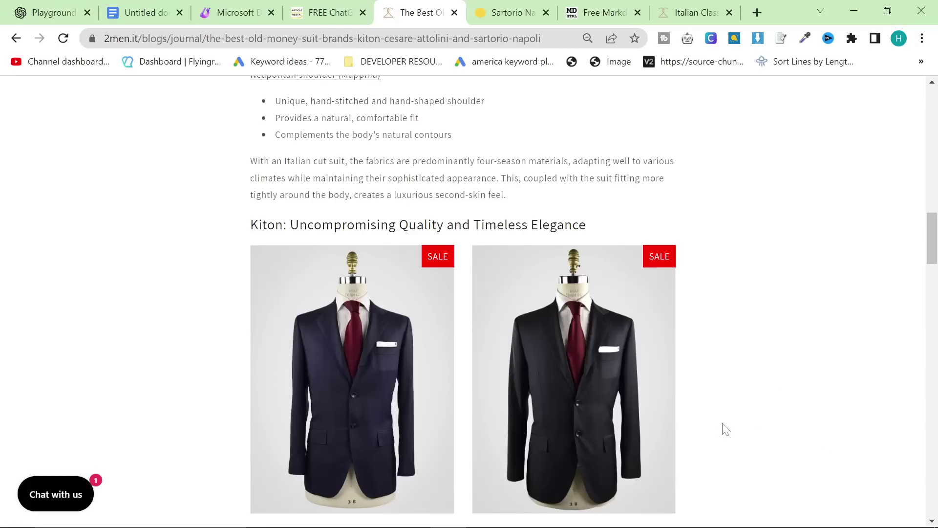
pyautogui.scroll(-3, 425, 341)
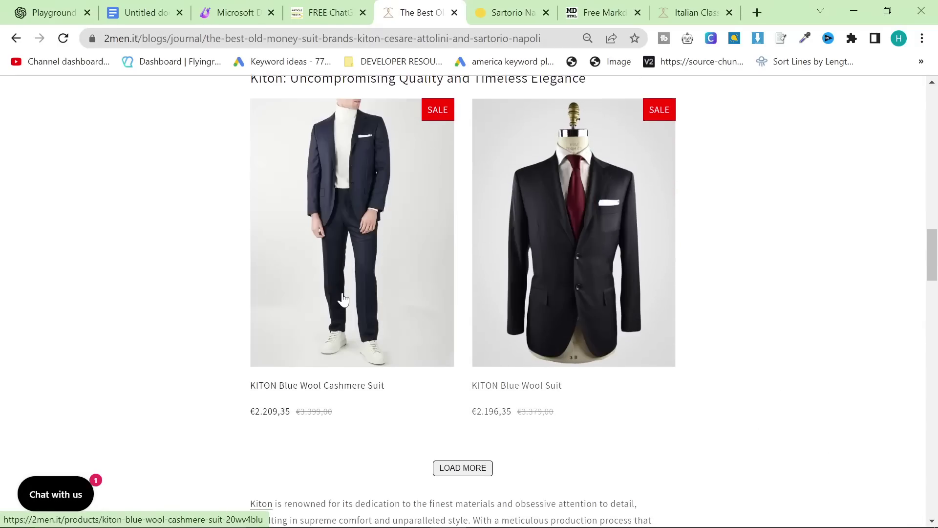
pyautogui.scroll(-7, 549, 346)
pyautogui.scroll(-2, 523, 446)
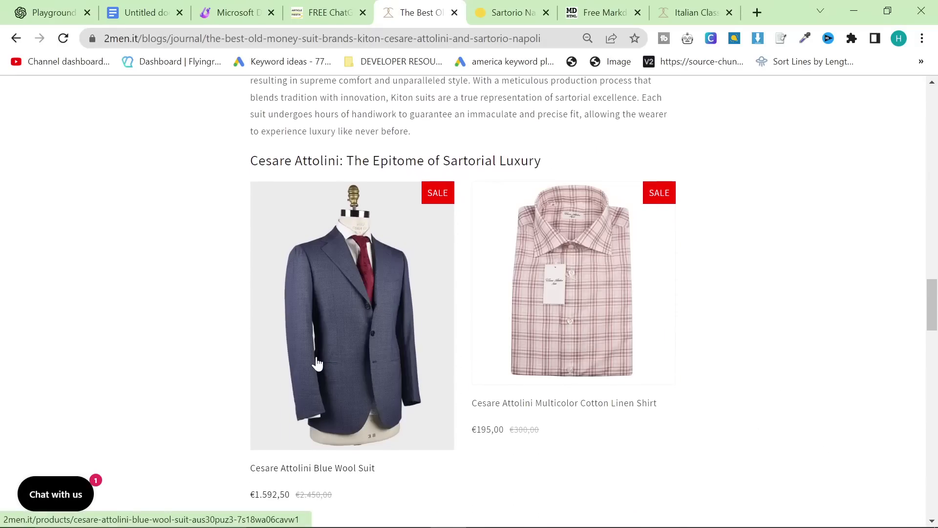
pyautogui.scroll(-2, 739, 435)
pyautogui.scroll(-10, 728, 403)
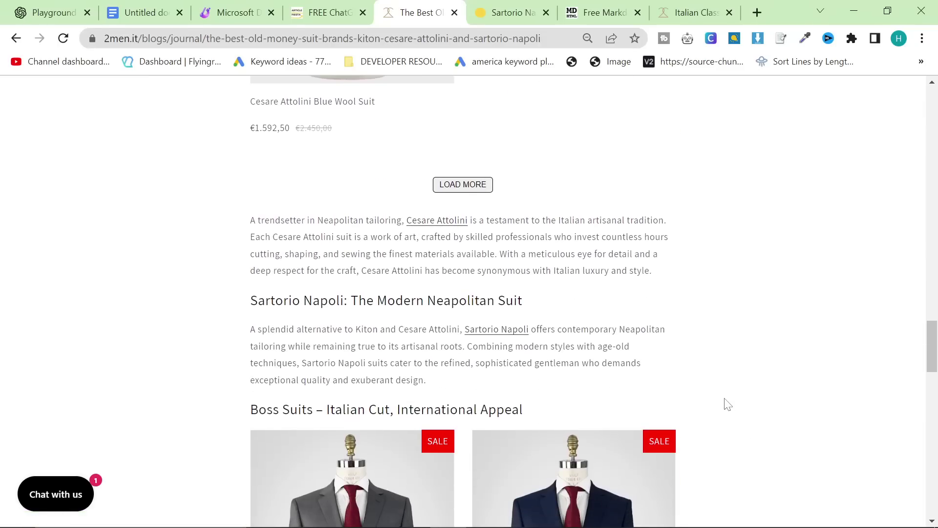
pyautogui.scroll(-2, 728, 404)
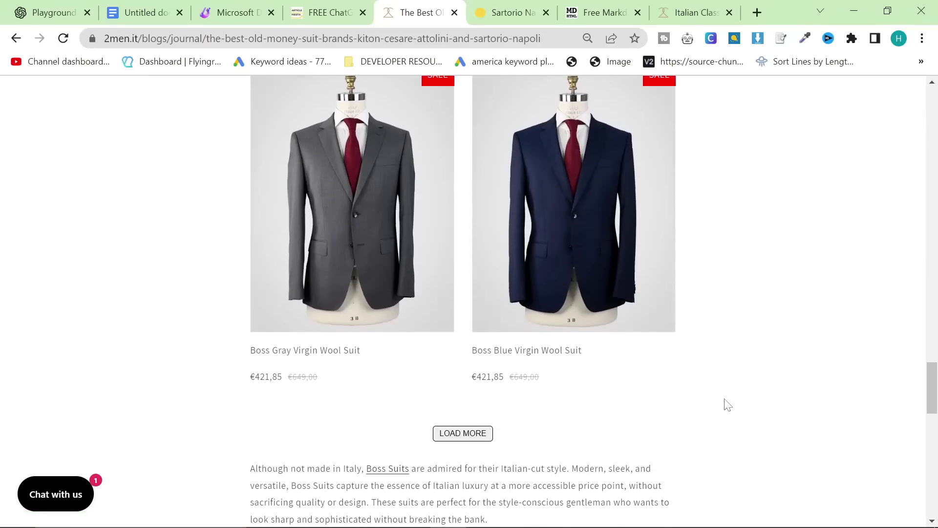
pyautogui.scroll(-7, 728, 405)
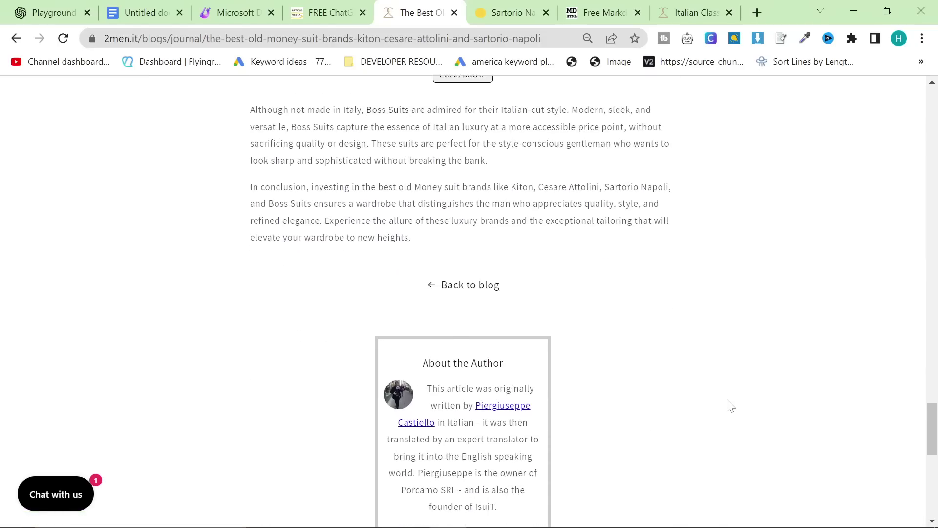
pyautogui.scroll(14, 729, 405)
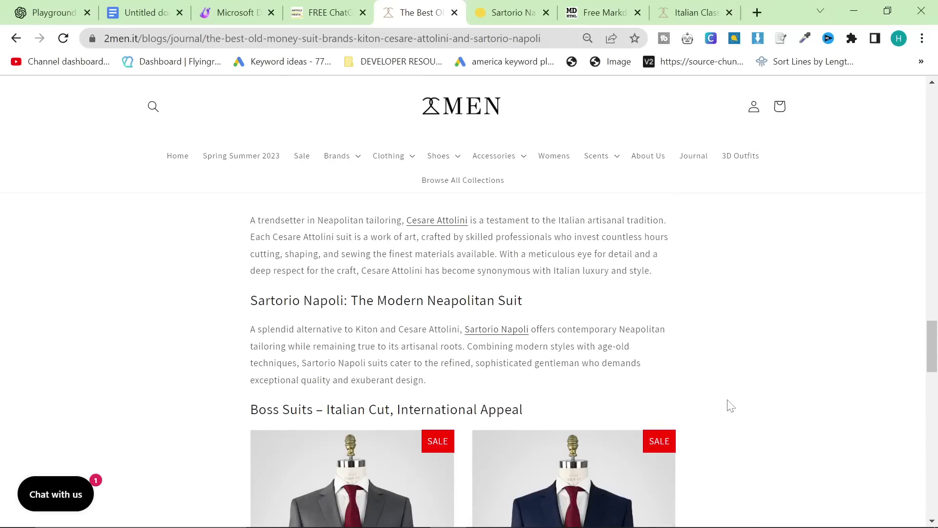
pyautogui.scroll(20, 730, 406)
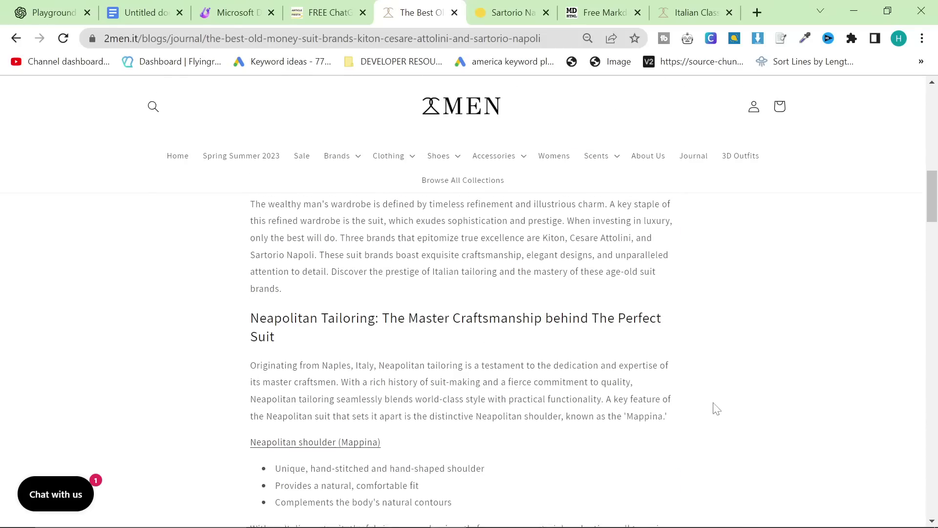
pyautogui.scroll(10, 715, 408)
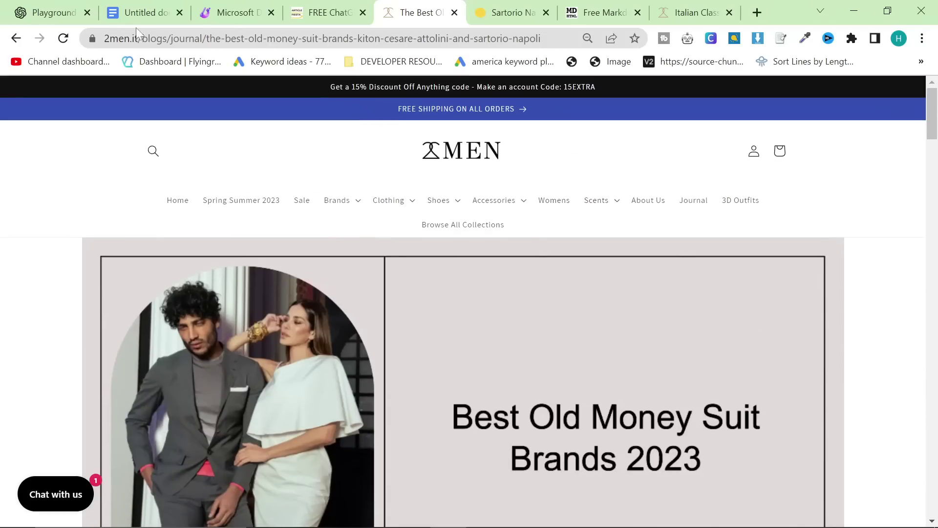
# Scroll through the collection embed codes in the Playground's SYSTEM prompt and select all of it
pyautogui.click(49, 12)
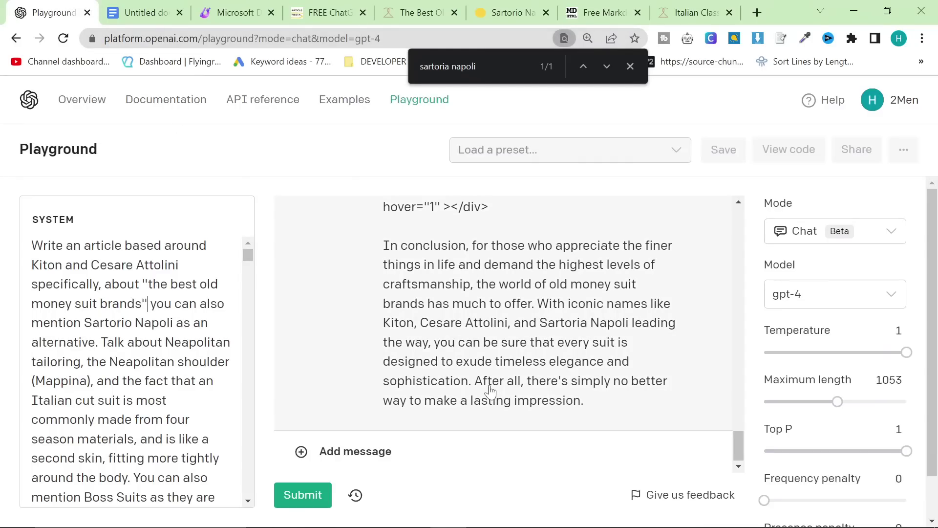
pyautogui.click(147, 303)
pyautogui.scroll(-15, 136, 371)
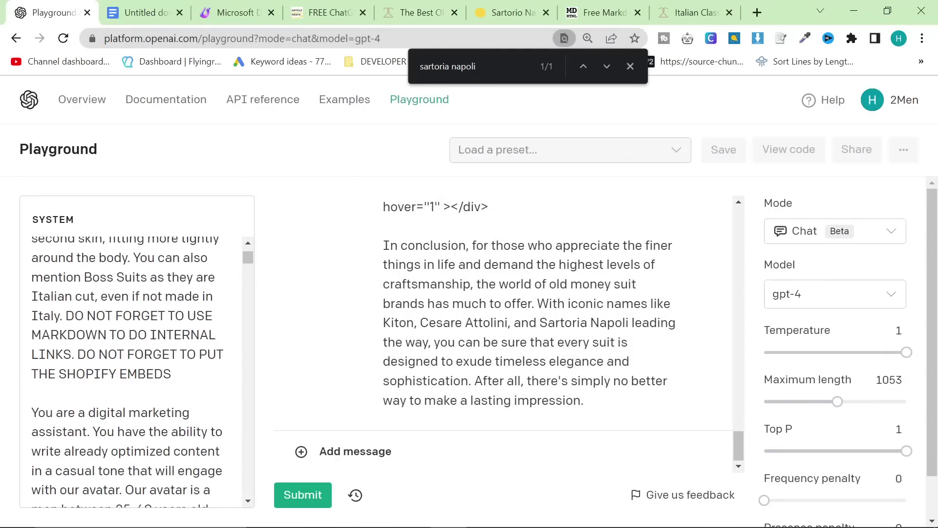
pyautogui.scroll(-15, 137, 371)
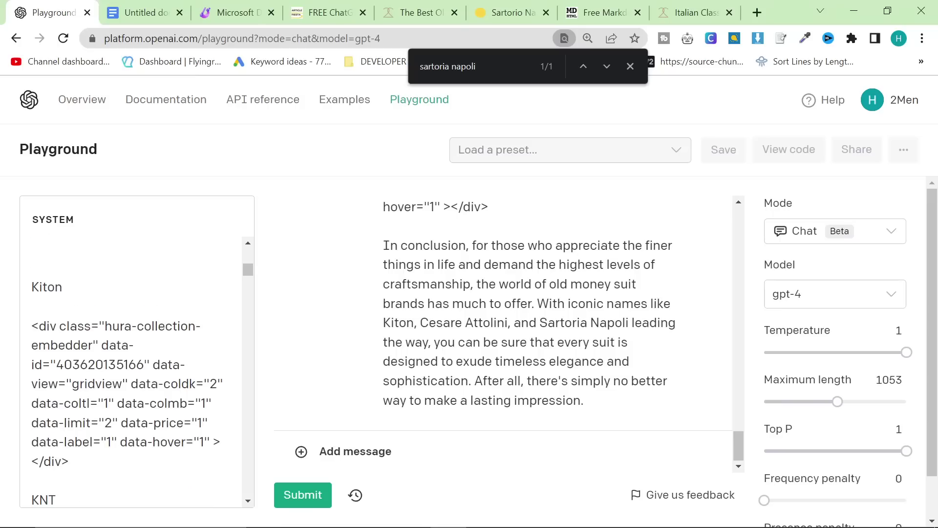
pyautogui.scroll(-8, 137, 371)
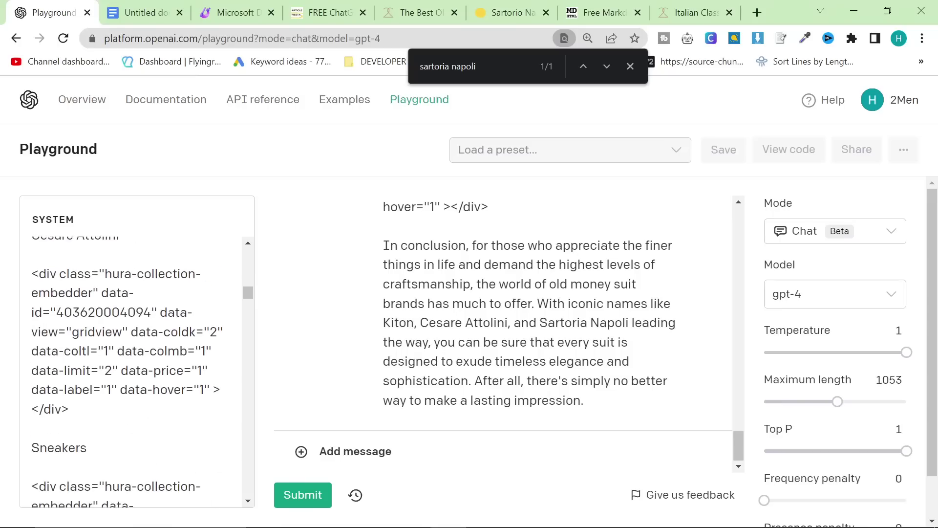
pyautogui.scroll(-3, 137, 372)
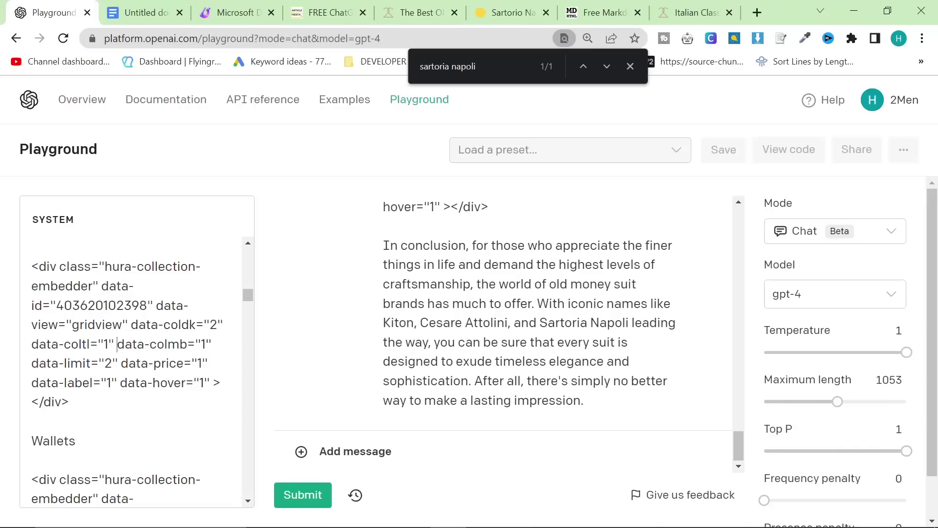
pyautogui.hotkey('ctrl', 'a')
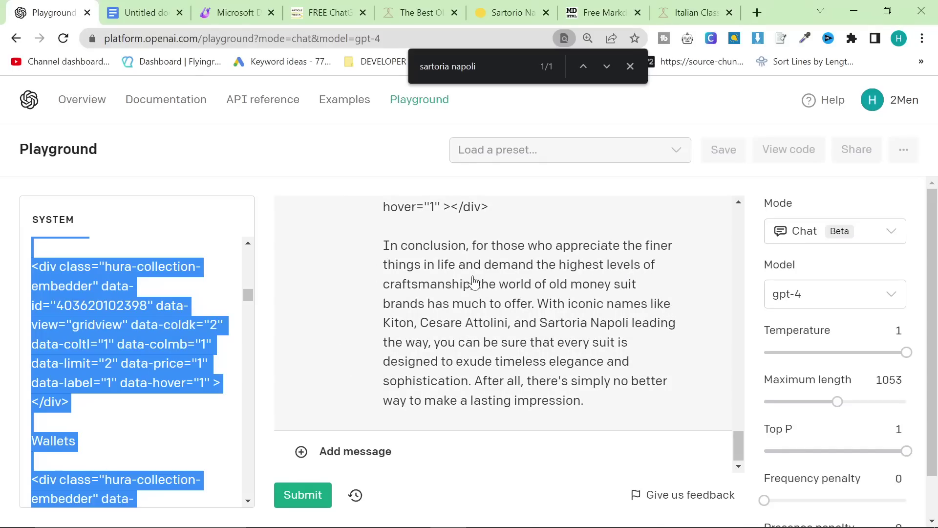
pyautogui.scroll(20, 473, 282)
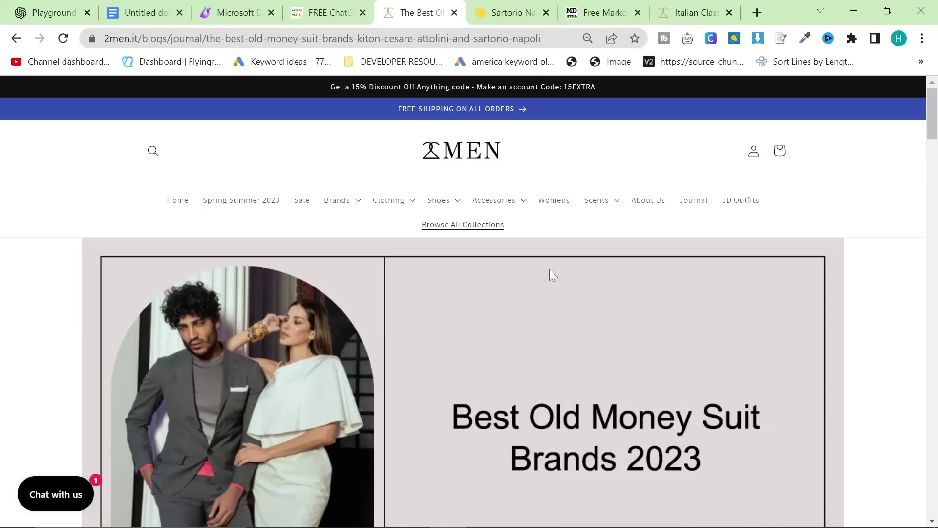
# Select the live article's URL, then scroll past the Kiton and Cesare Attolini grids to Sartorio Napoli
pyautogui.scroll(-15, 551, 274)
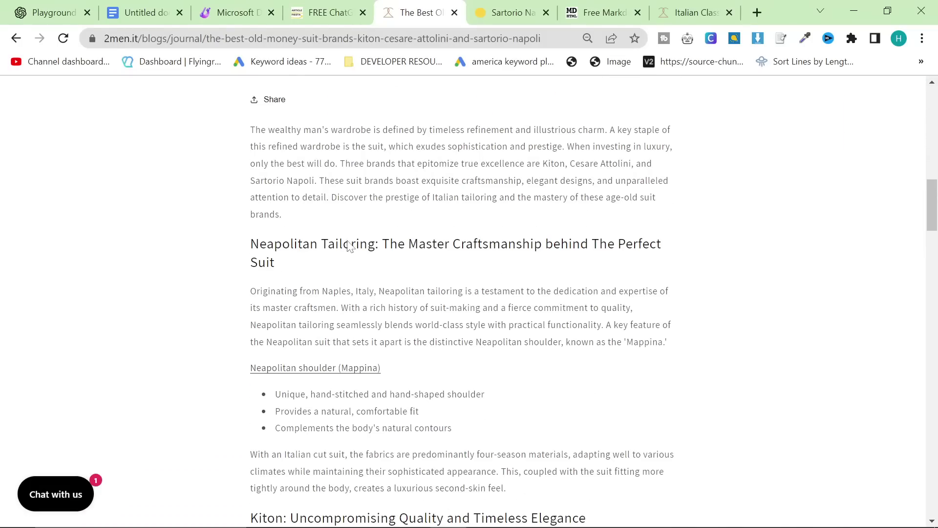
pyautogui.click(195, 45)
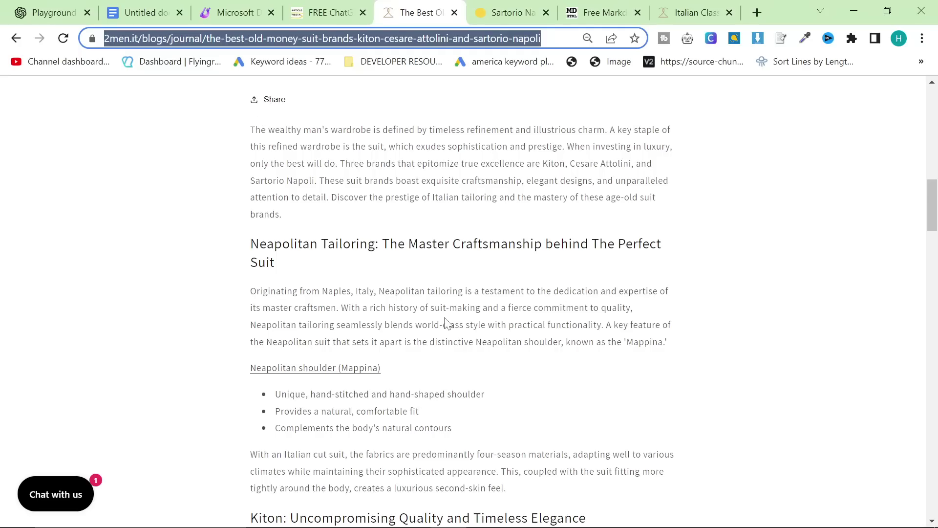
pyautogui.scroll(-10, 447, 322)
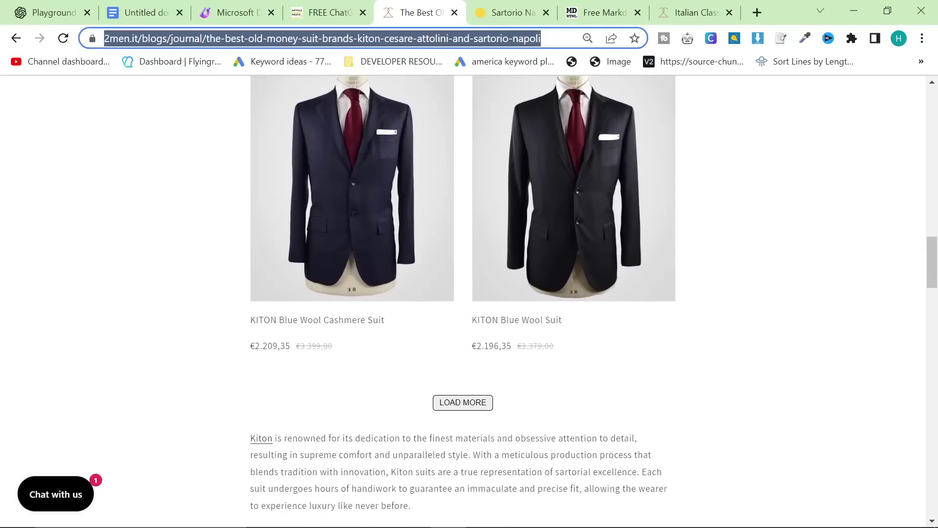
pyautogui.scroll(-10, 458, 327)
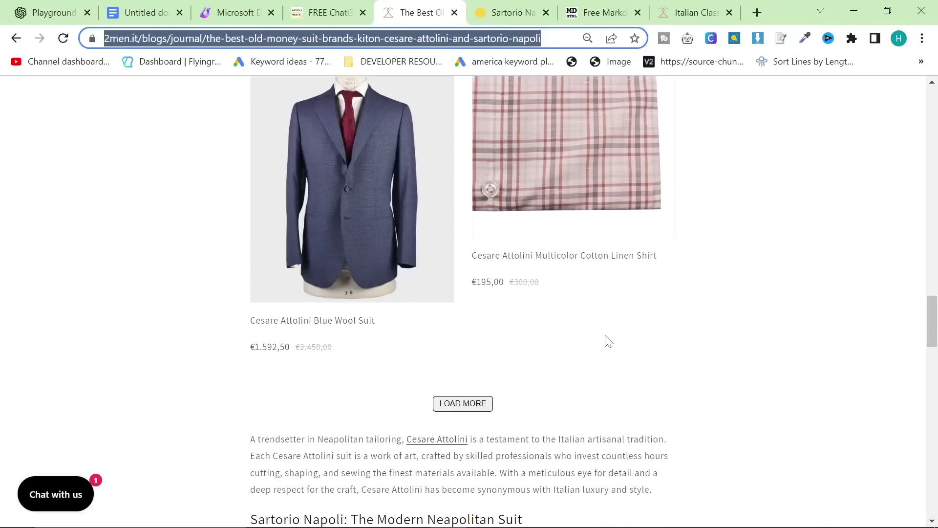
pyautogui.scroll(-5, 608, 341)
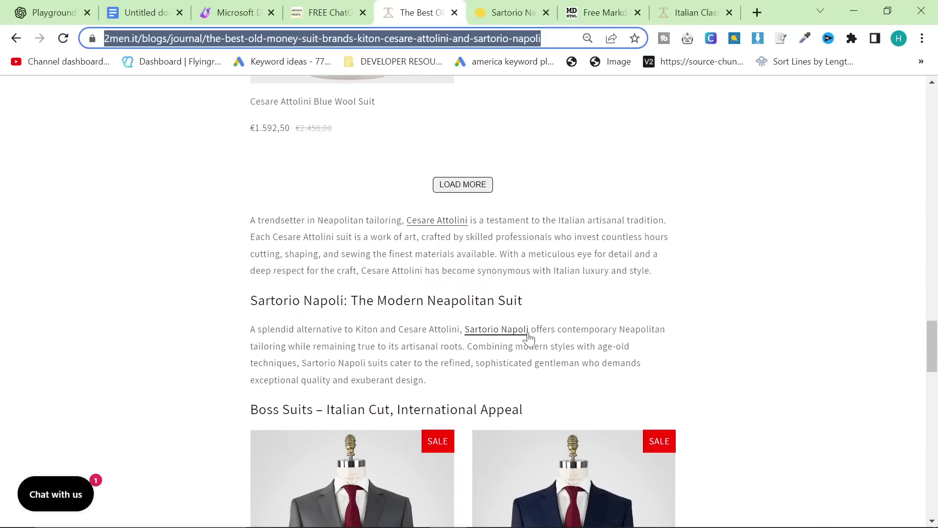